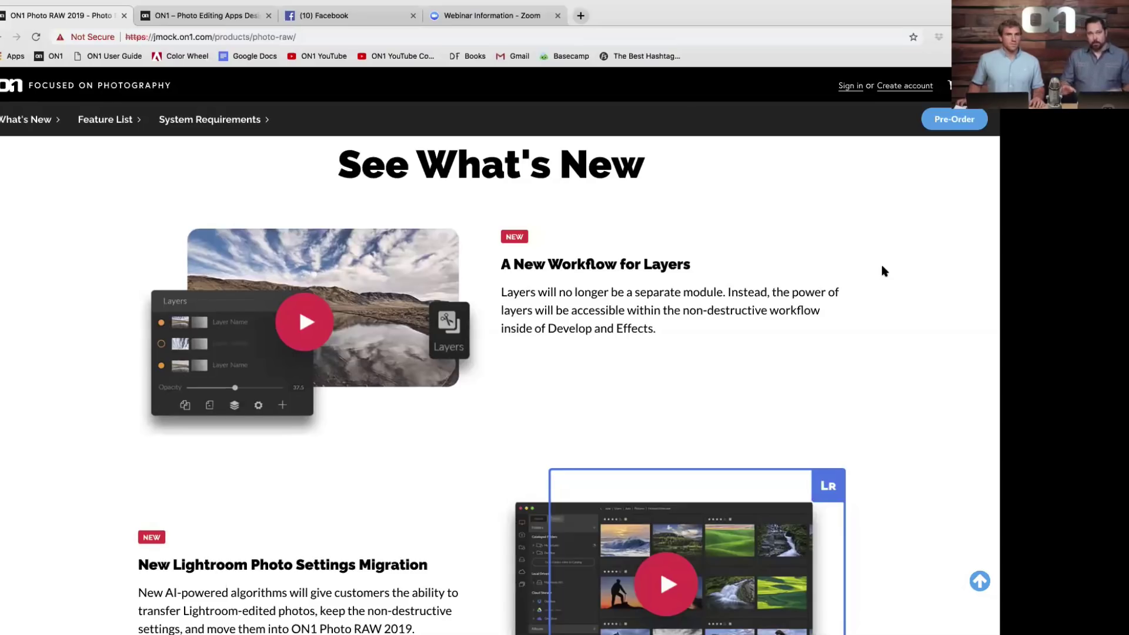
# Read through the new features on the ON1 Photo RAW 2019 product page, from the Layers workflow down past Focus Stacking.
pyautogui.scroll(-5, 882, 268)
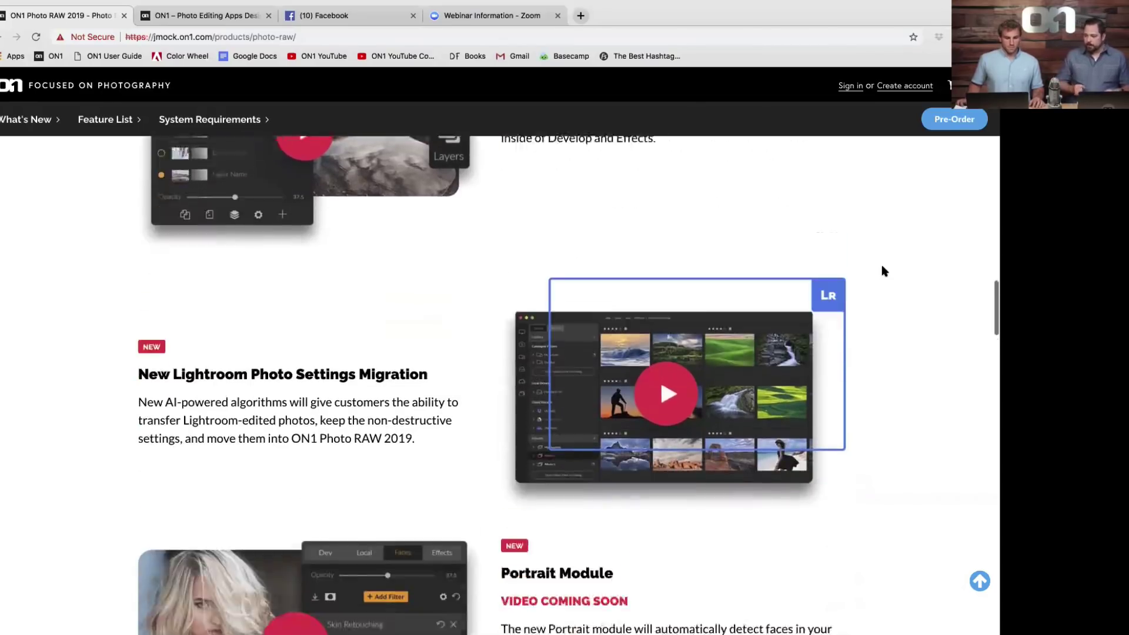
pyautogui.scroll(-3, 882, 267)
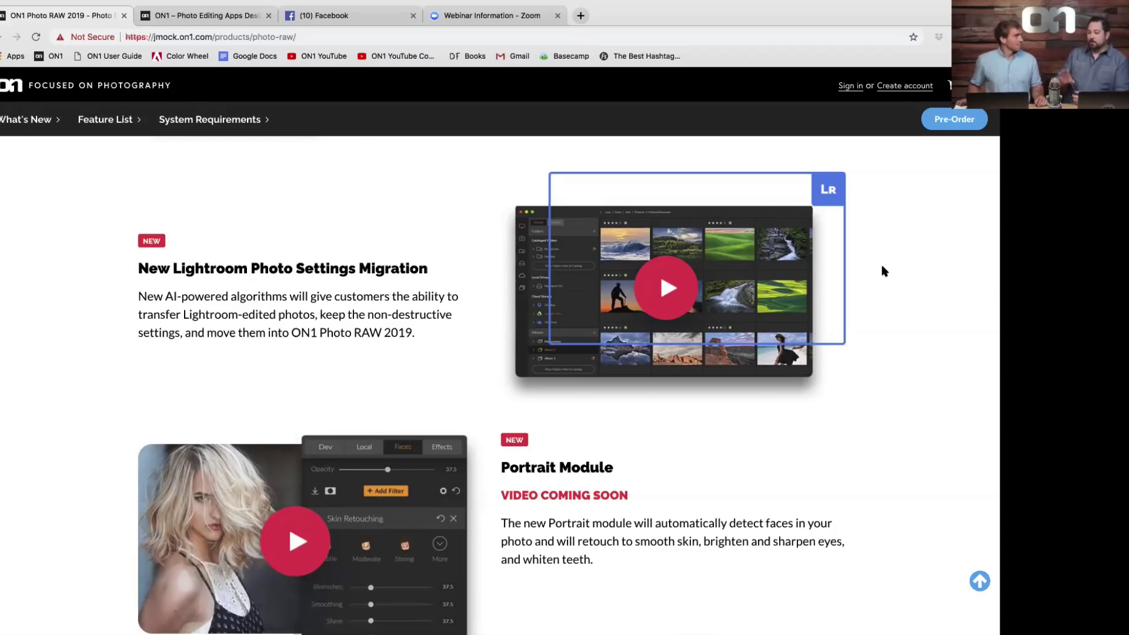
pyautogui.scroll(-5, 882, 269)
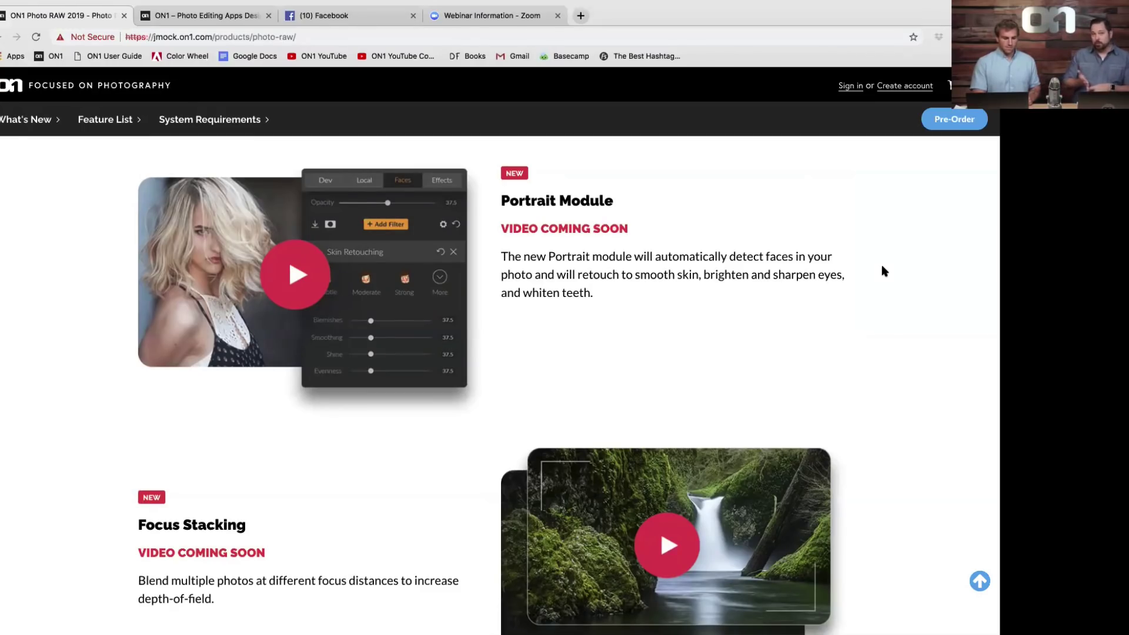
pyautogui.scroll(-5, 882, 268)
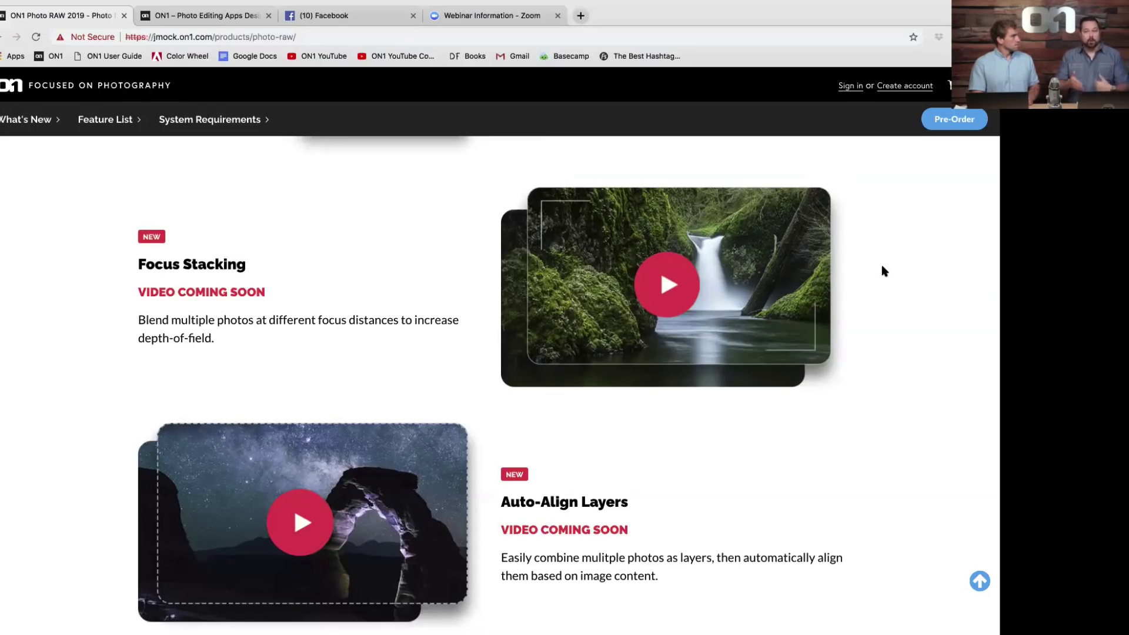
pyautogui.scroll(-5, 882, 268)
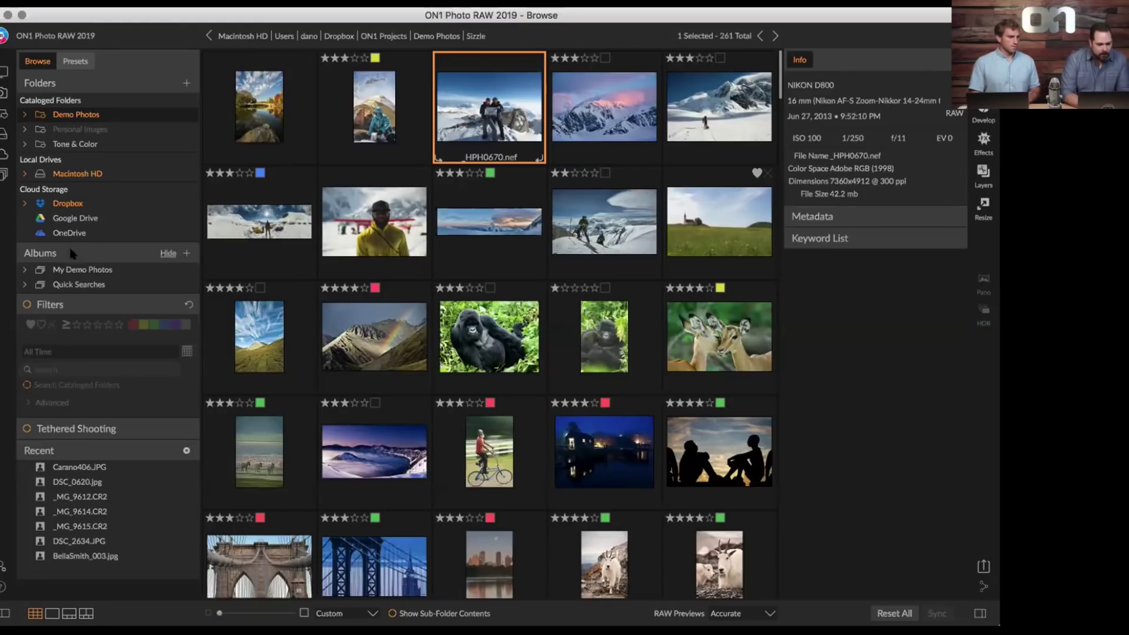
# Switch to ON1 Photo RAW 2019 and open the Fish Comp folder inside Layers in the Demo Photos cataloged folder.
pyautogui.click(25, 115)
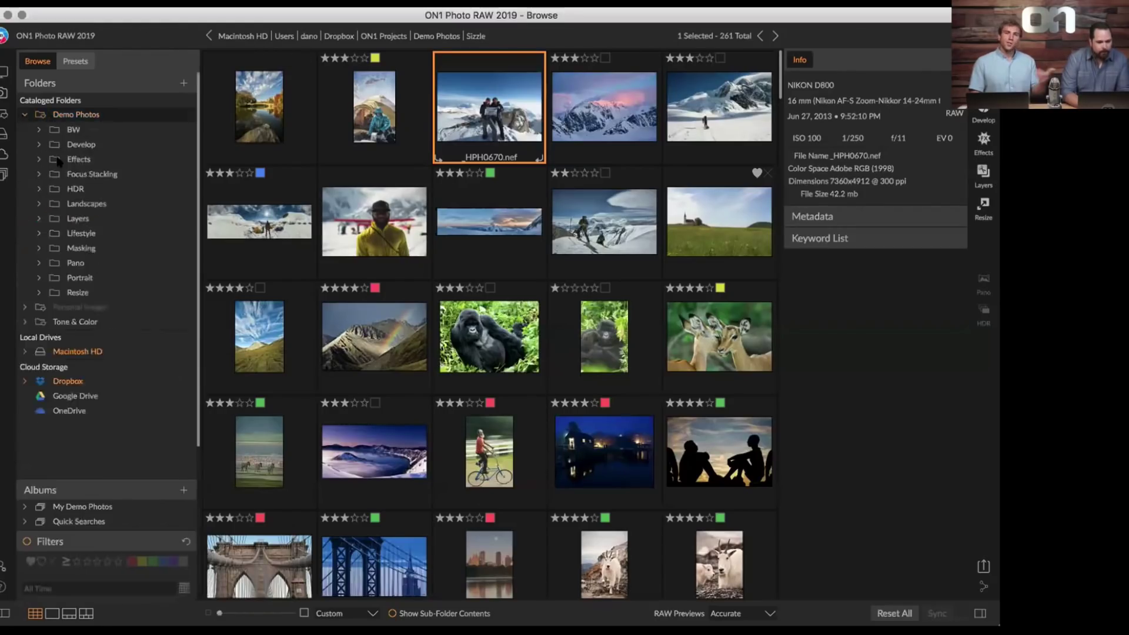
pyautogui.click(53, 248)
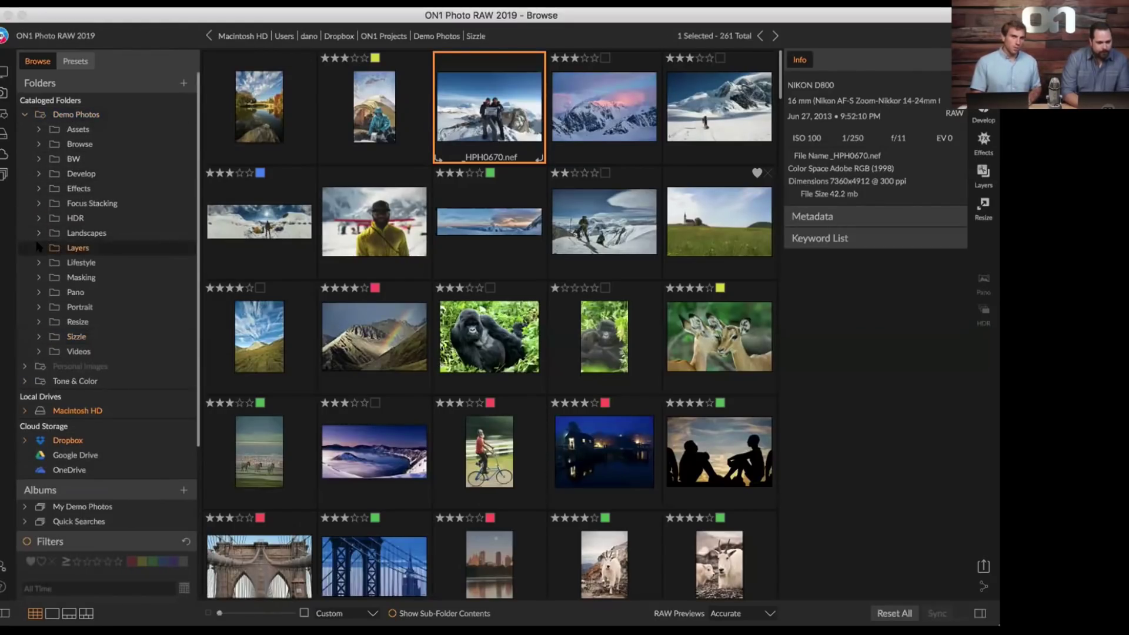
pyautogui.click(377, 113)
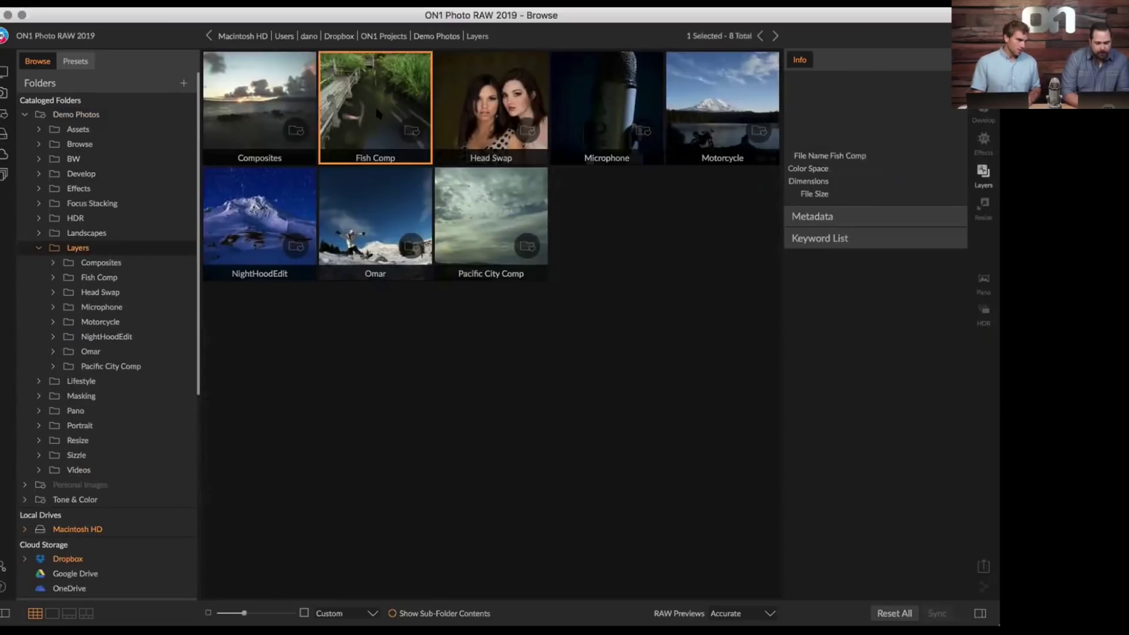
pyautogui.doubleClick(378, 113)
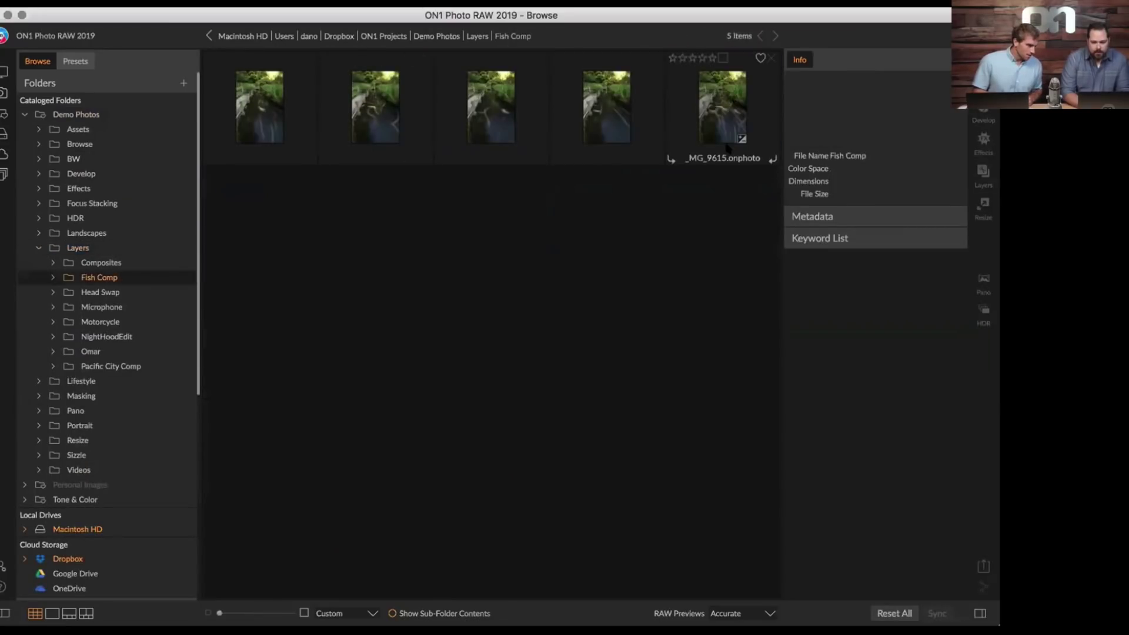
# Delete the _MG_9615.onphoto file from the Fish Comp folder.
pyautogui.click(729, 121)
pyautogui.press('Delete')
pyautogui.press('Return')
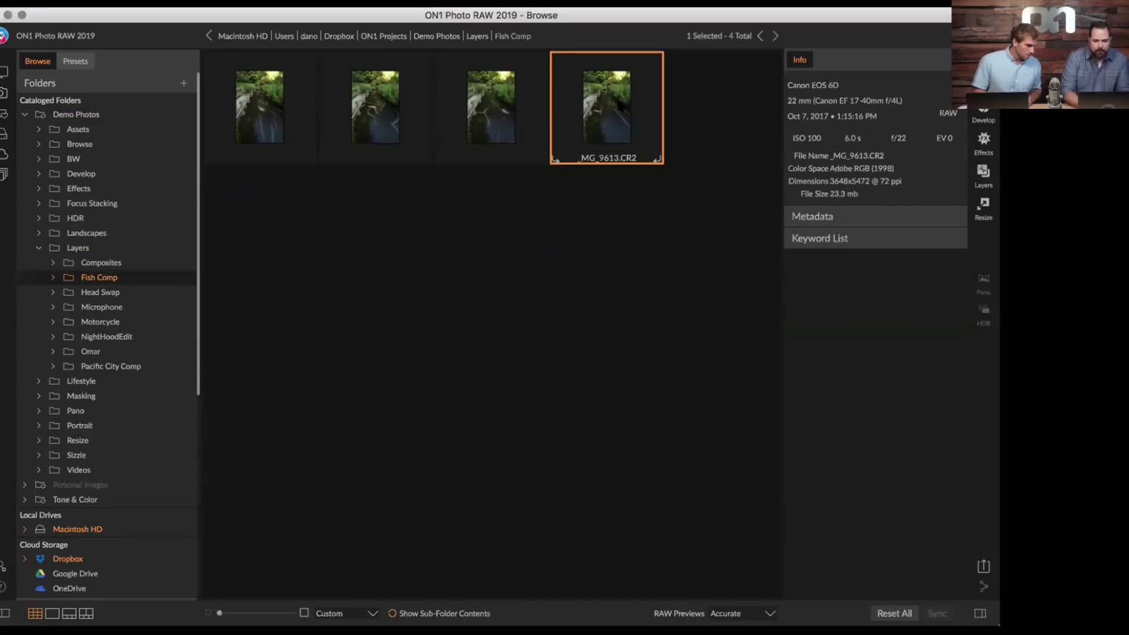
# View _MG_9615.CR2 enlarged and compare the fish trails with those in _MG_9614.CR2 and _MG_9612.CR2.
pyautogui.click(361, 122)
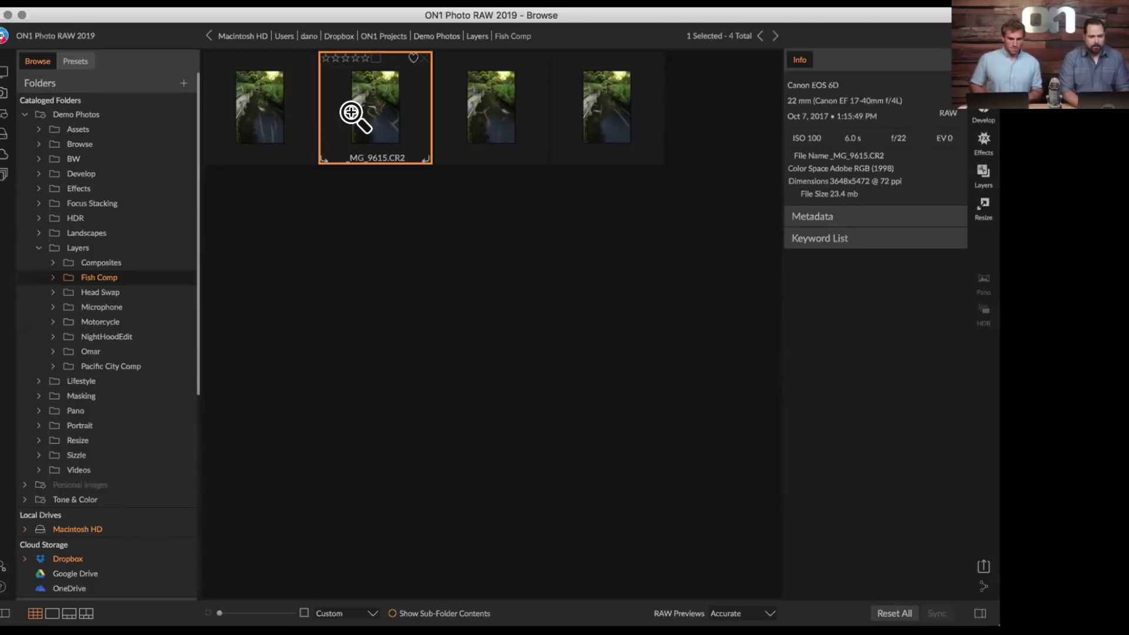
pyautogui.doubleClick(351, 112)
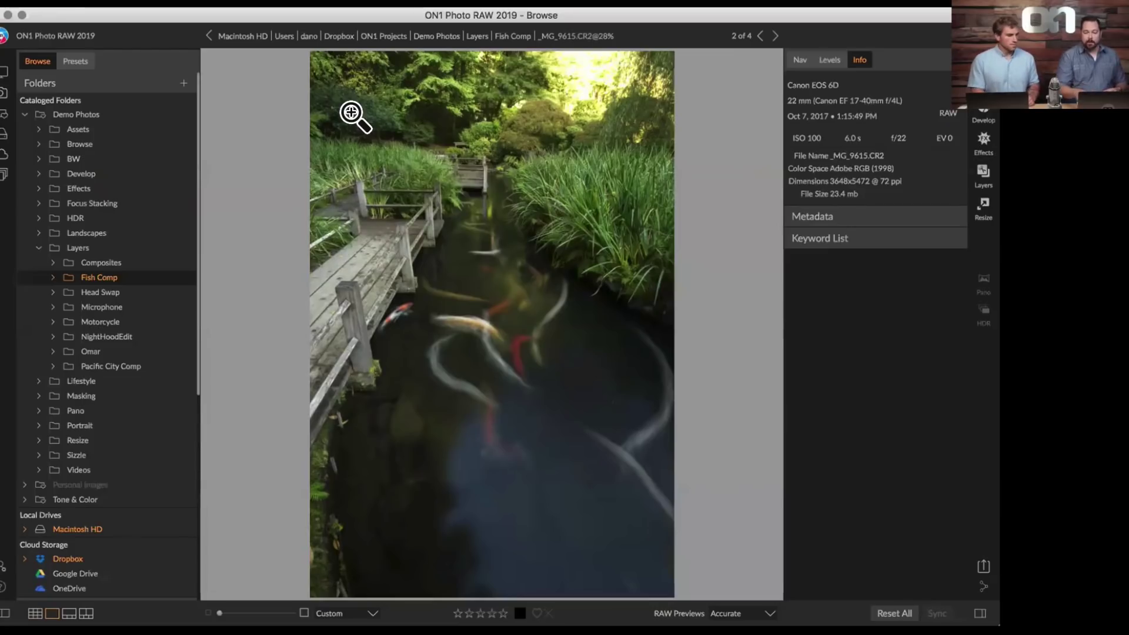
pyautogui.press('Left')
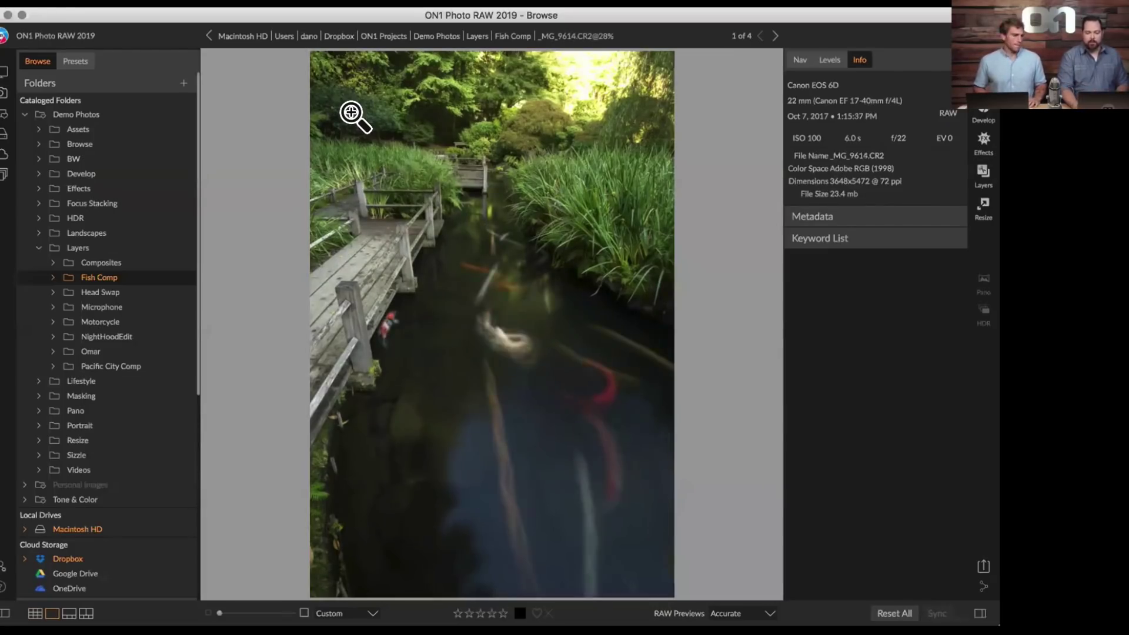
pyautogui.press('Right')
pyautogui.press('Right')
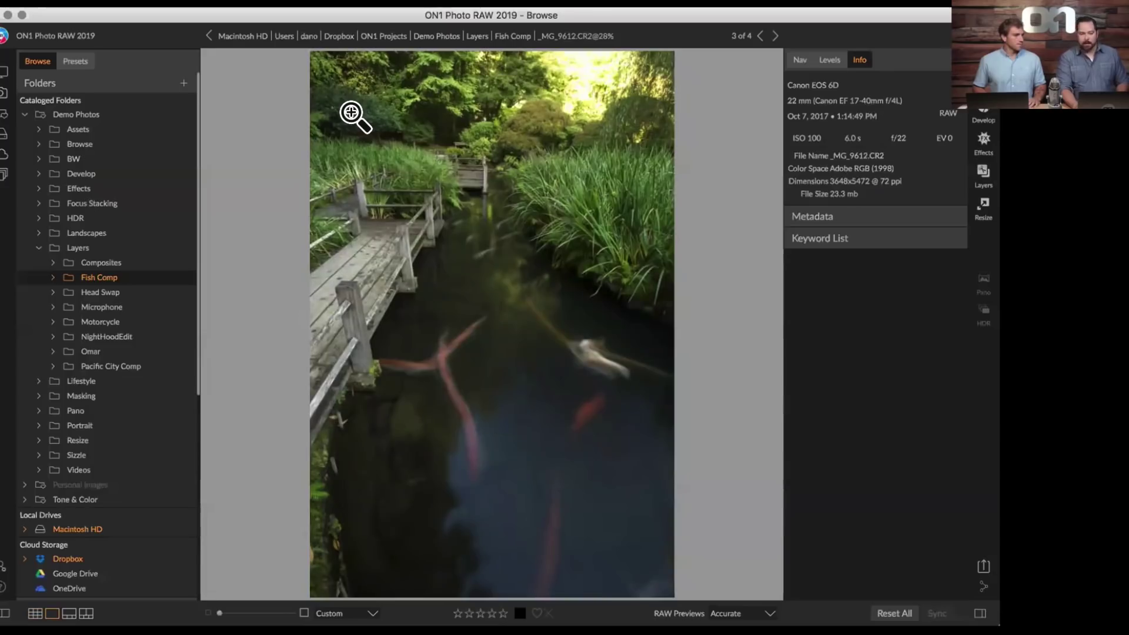
pyautogui.press('Left')
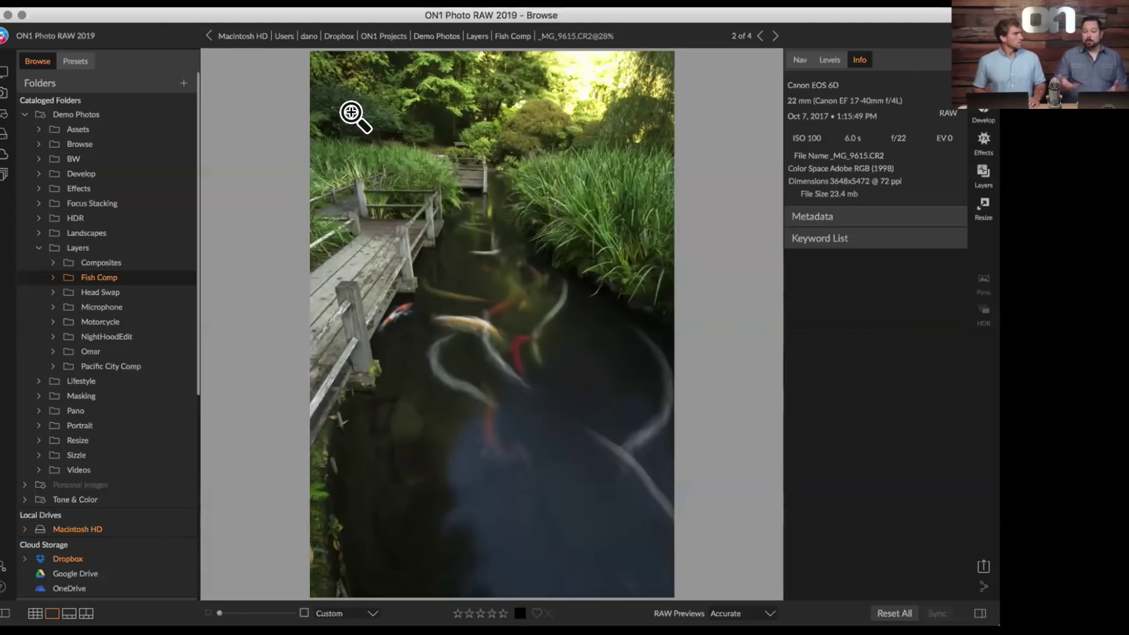
# Open _MG_9614.CR2 in Develop and replace the photo info display with a collapsed navigator.
pyautogui.press('Left')
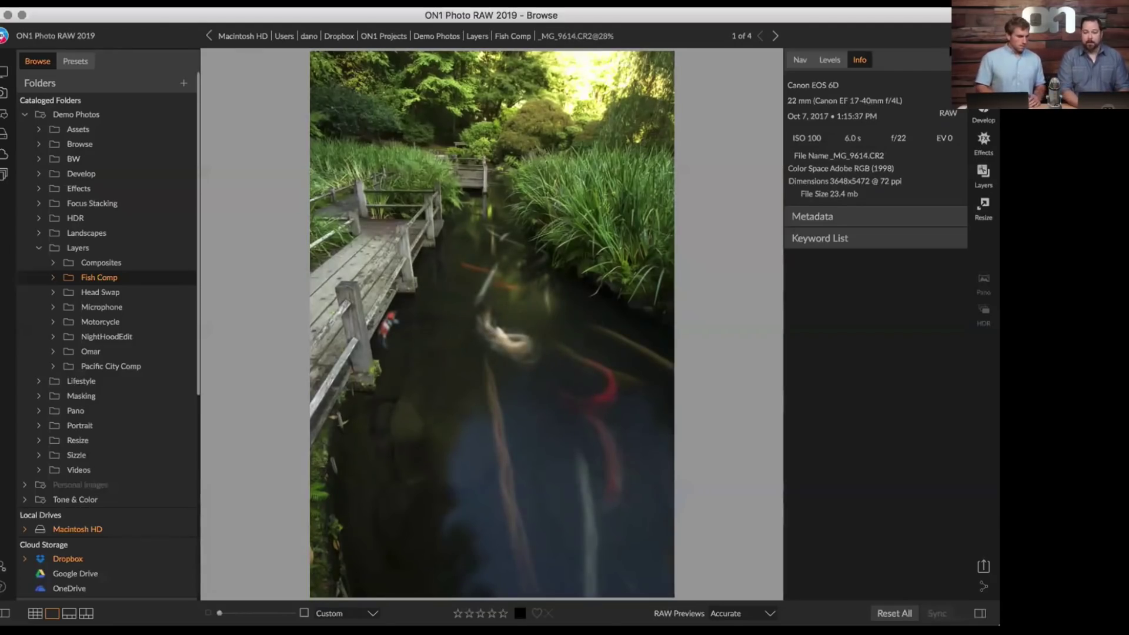
pyautogui.press('super+2')
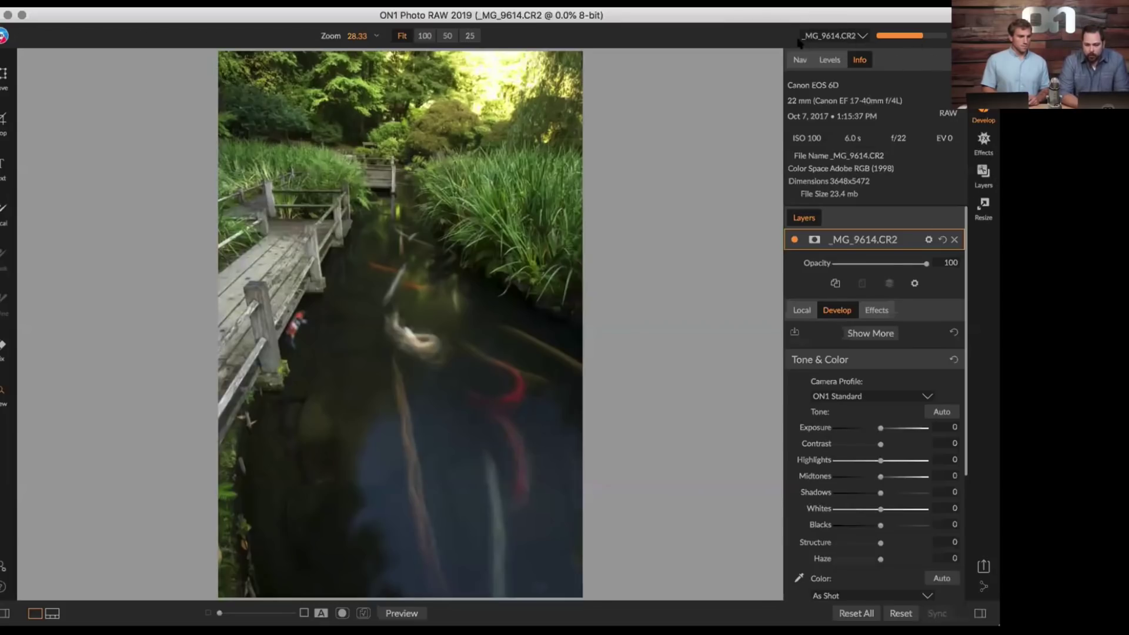
pyautogui.click(798, 60)
pyautogui.click(798, 59)
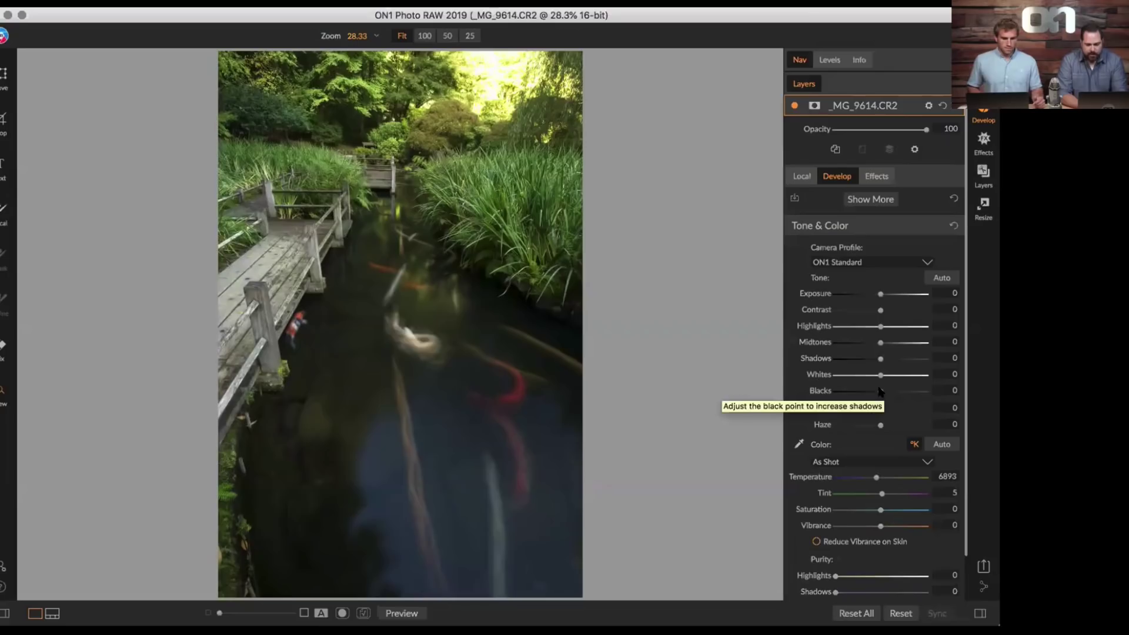
# Adjust the tone of _MG_9614.CR2 by setting Blacks to -15, Exposure to -0.8 and Shadows to 33.
pyautogui.moveTo(880, 391); pyautogui.dragTo(874, 391)
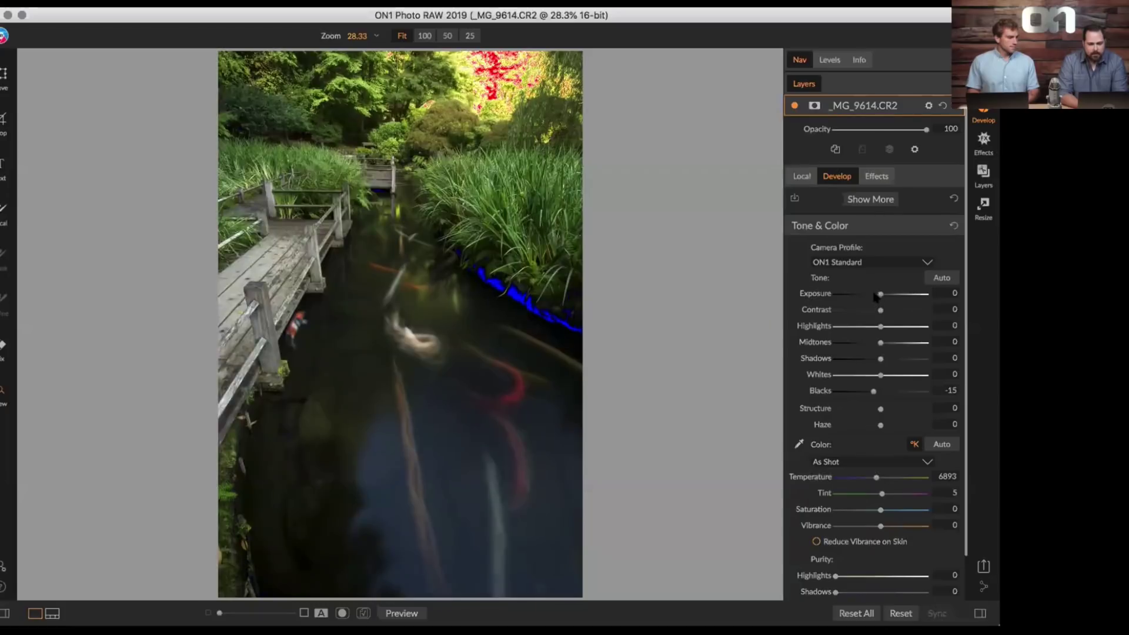
pyautogui.moveTo(875, 297); pyautogui.dragTo(870, 301)
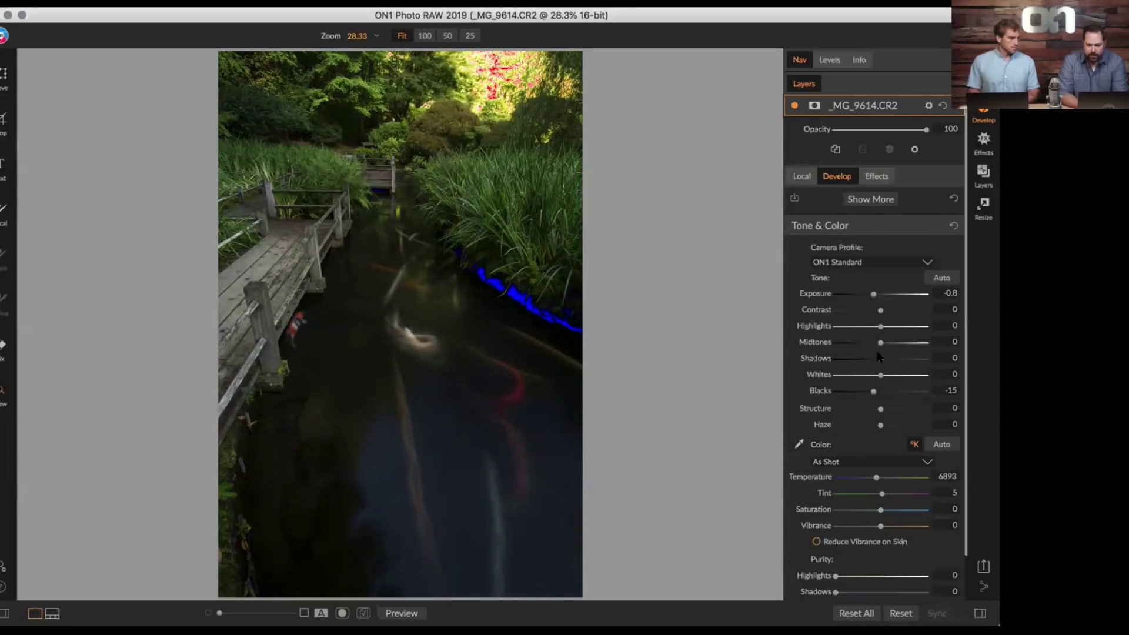
pyautogui.moveTo(878, 356); pyautogui.dragTo(894, 363)
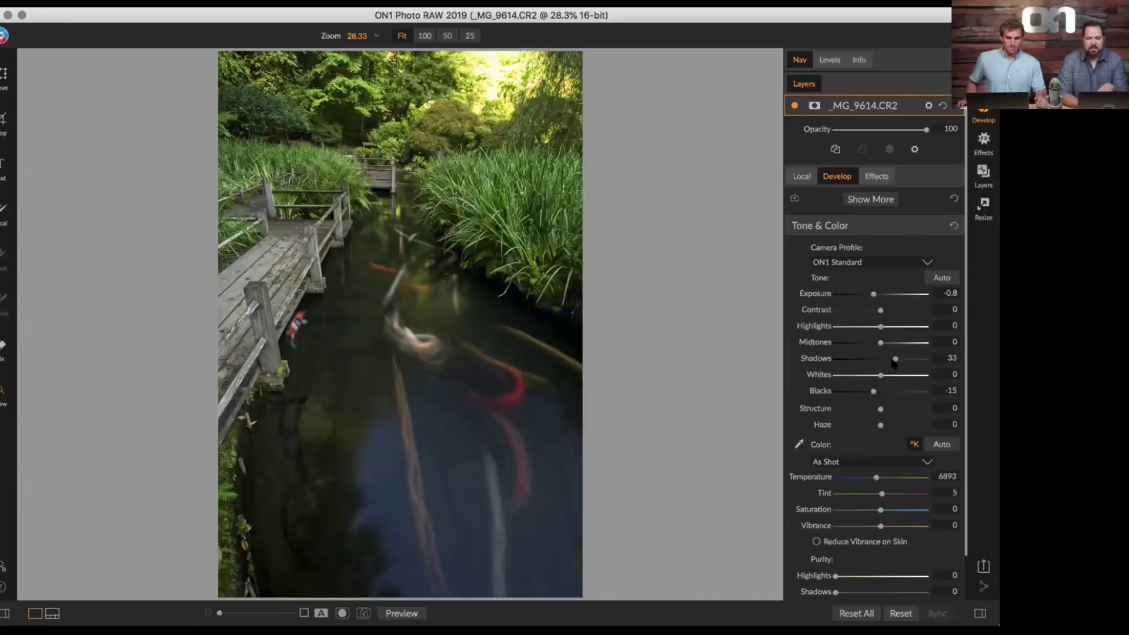
pyautogui.press('j')
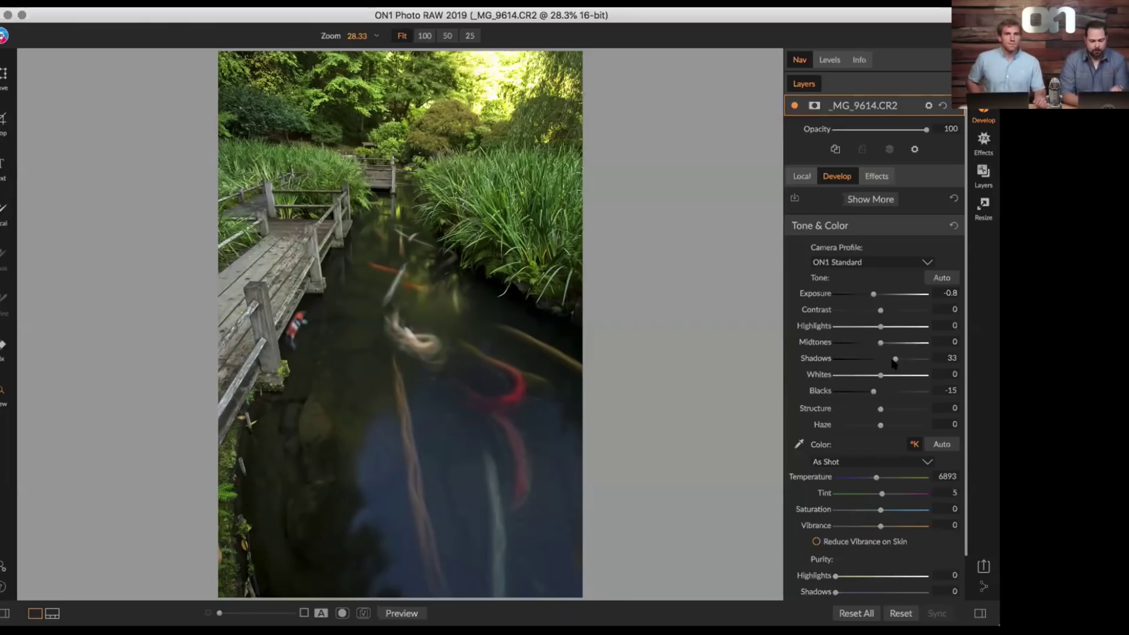
# Show the filmstrip and sync the _MG_9614.CR2 adjustments to the other three pond photos.
pyautogui.click(52, 613)
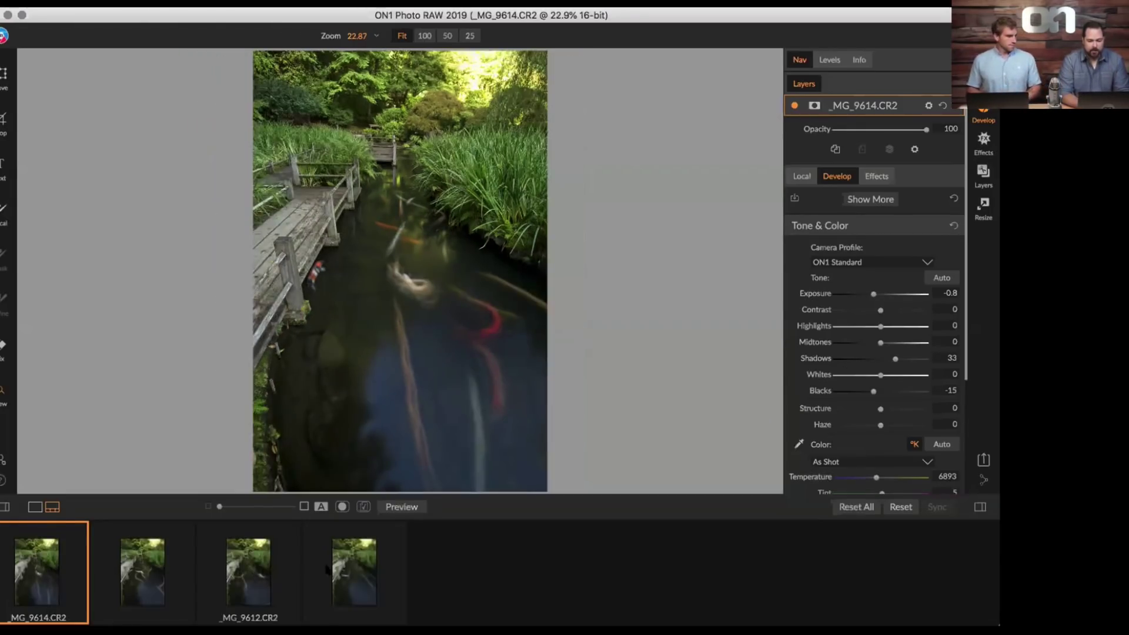
pyautogui.keyDown('shift'); pyautogui.click(343, 577); pyautogui.keyUp('shift')
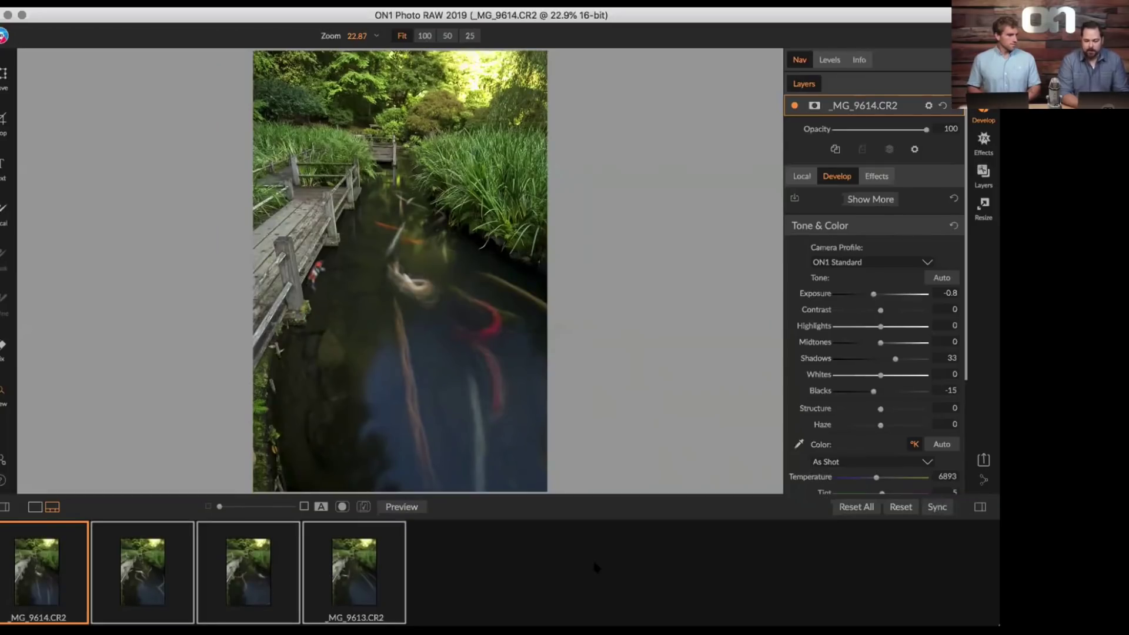
pyautogui.click(936, 509)
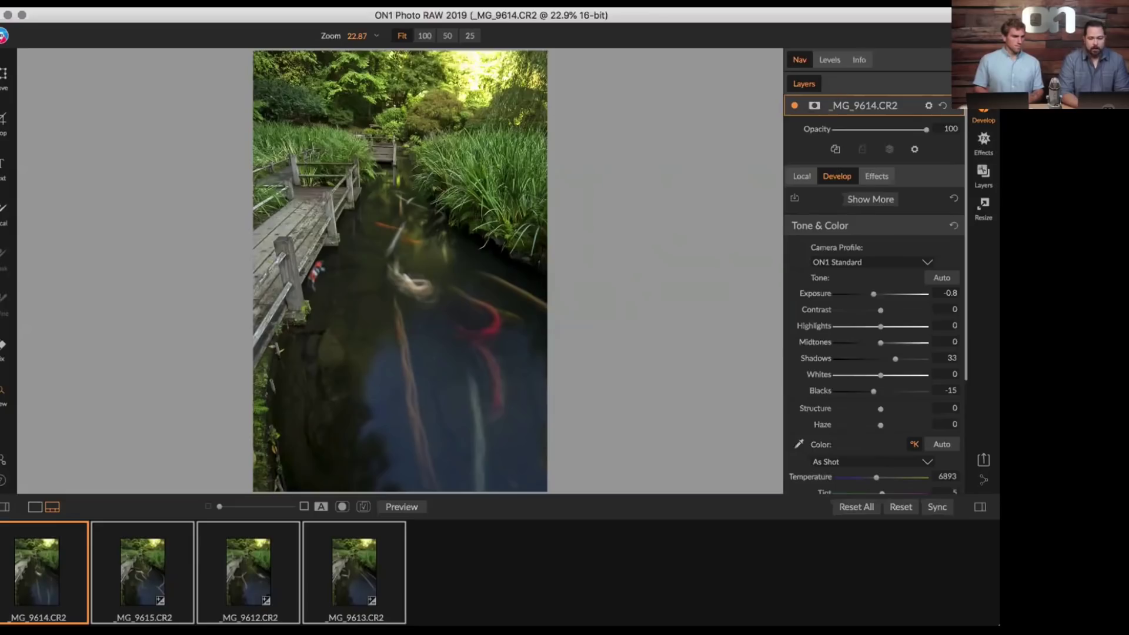
# Add _MG_9615.CR2, _MG_9612.CR2 and _MG_9613.CR2 from the Fish Comp folder as layers above _MG_9614.CR2.
pyautogui.click(207, 3)
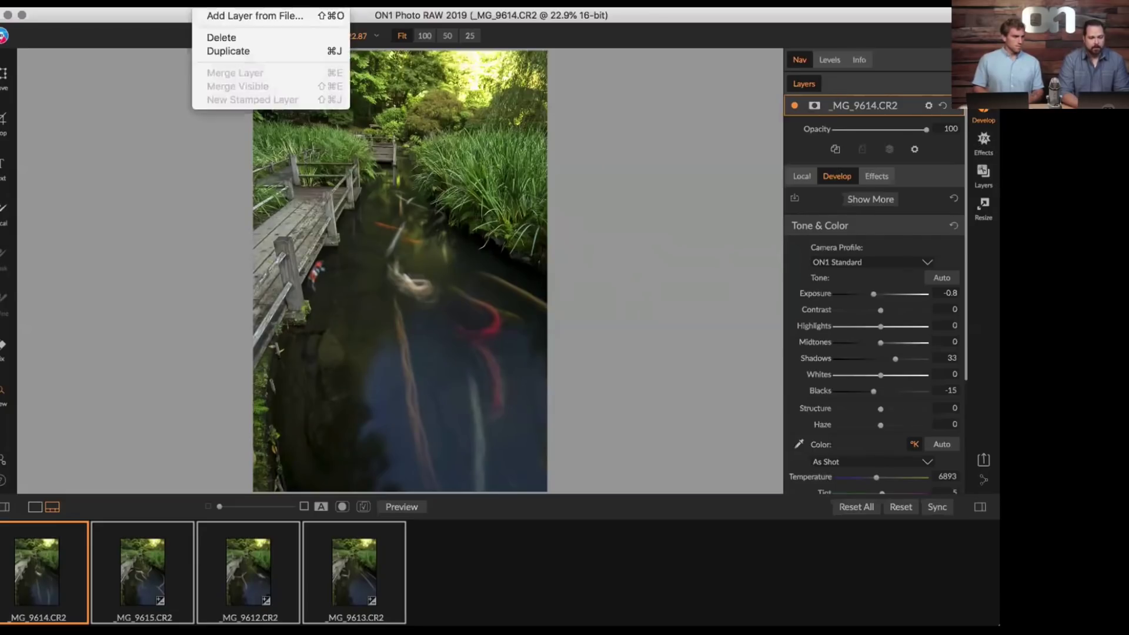
pyautogui.click(216, 17)
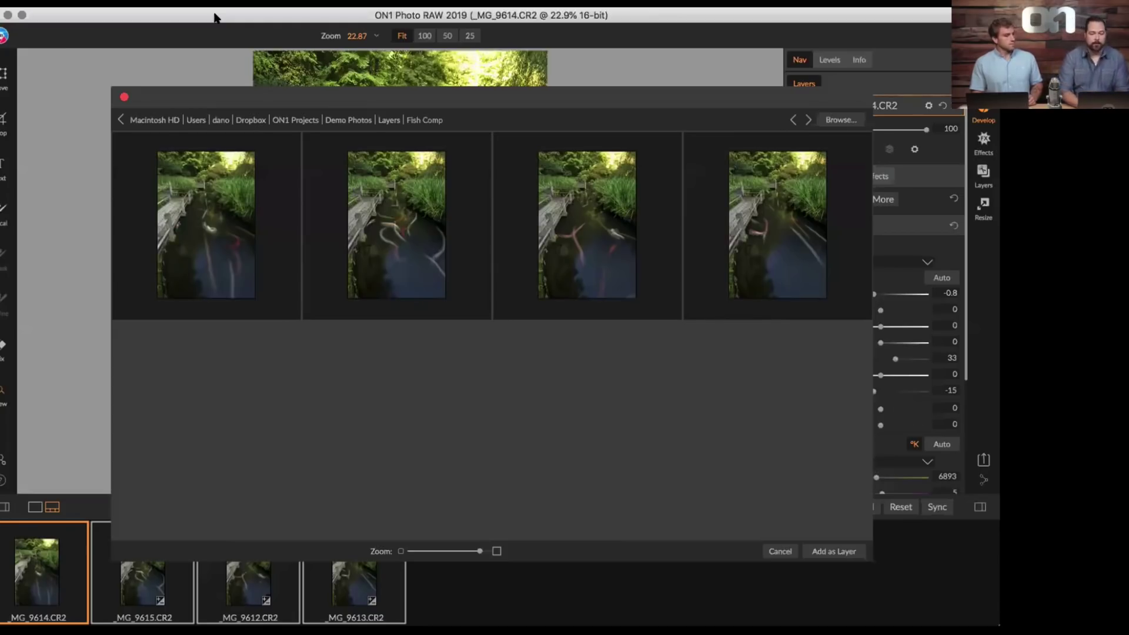
pyautogui.click(393, 183)
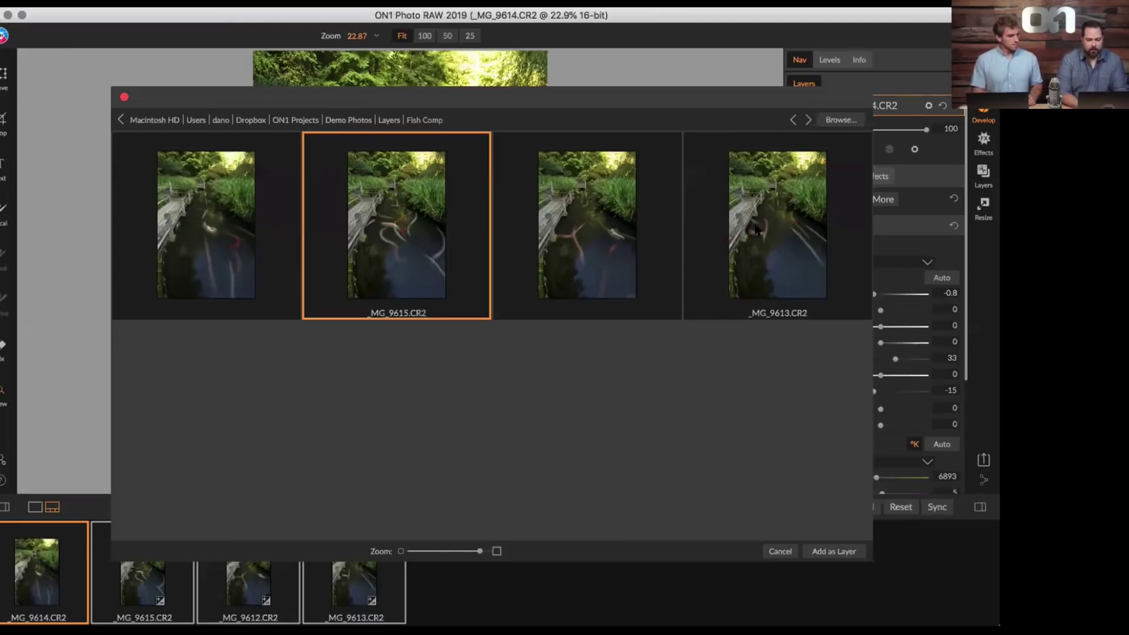
pyautogui.keyDown('shift'); pyautogui.click(755, 231); pyautogui.keyUp('shift')
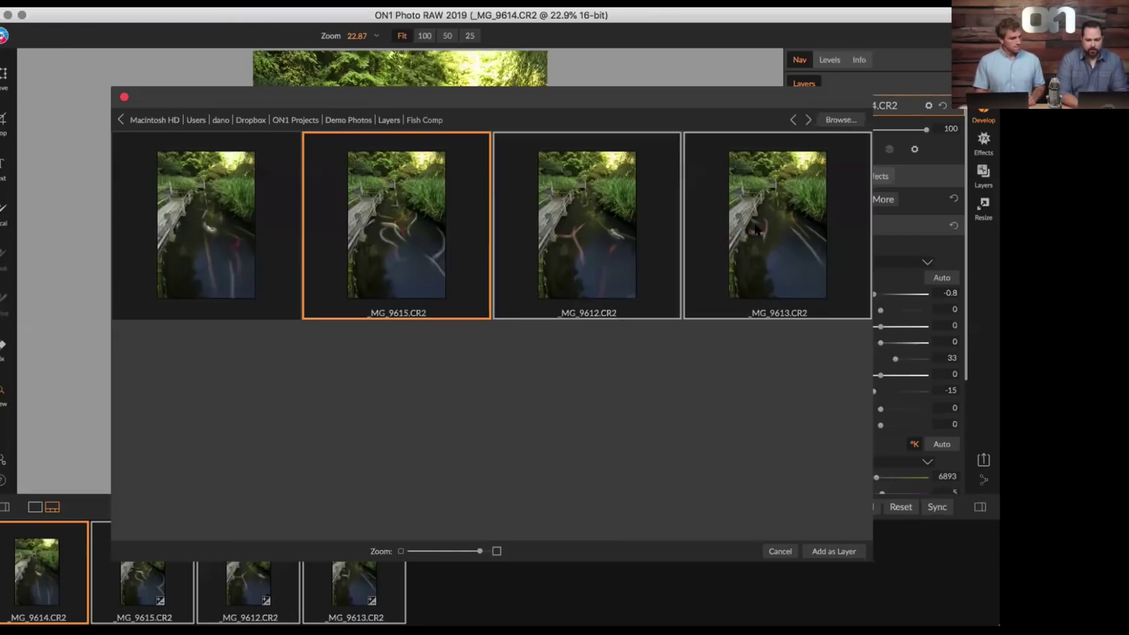
pyautogui.click(824, 552)
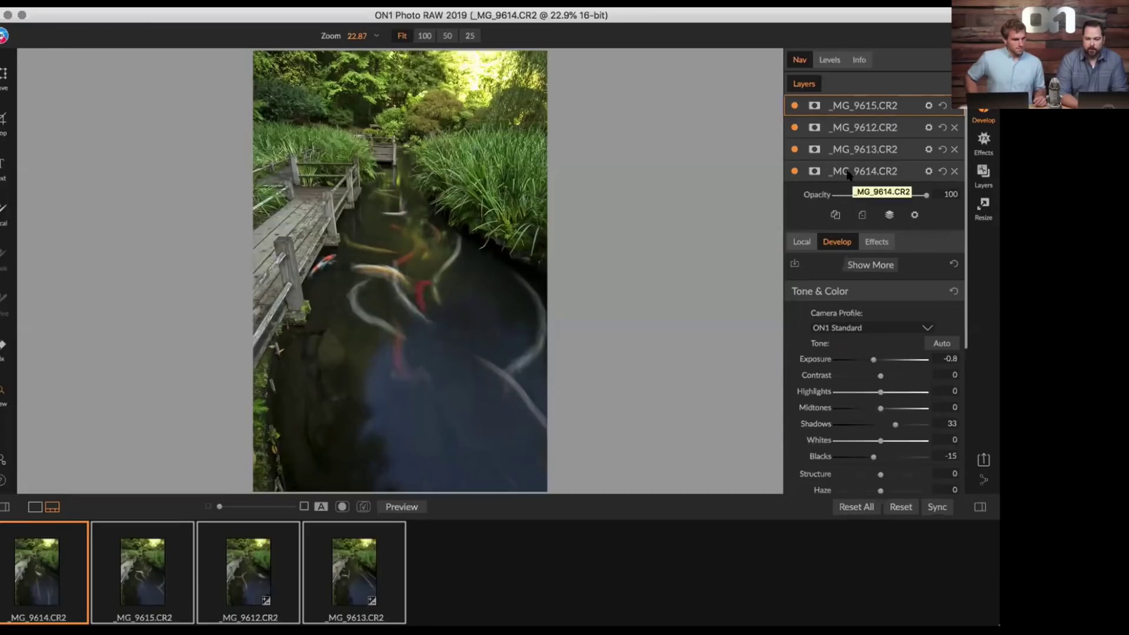
# Hide the three upper layers one by one and show them again to compare the fish in each photo.
pyautogui.click(795, 106)
pyautogui.click(794, 127)
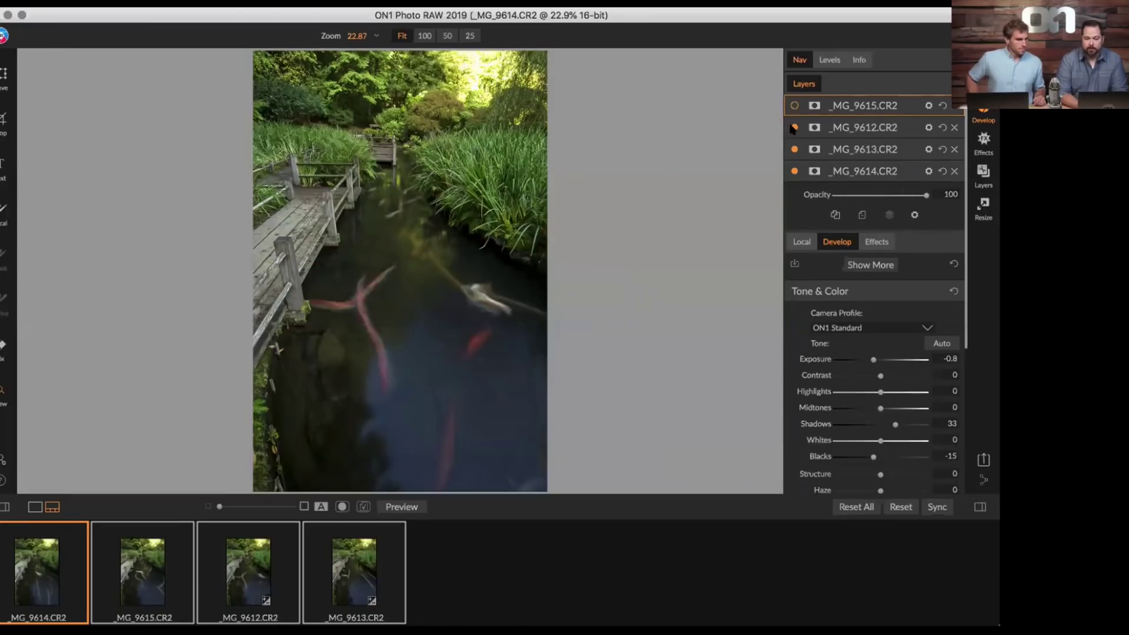
pyautogui.click(794, 149)
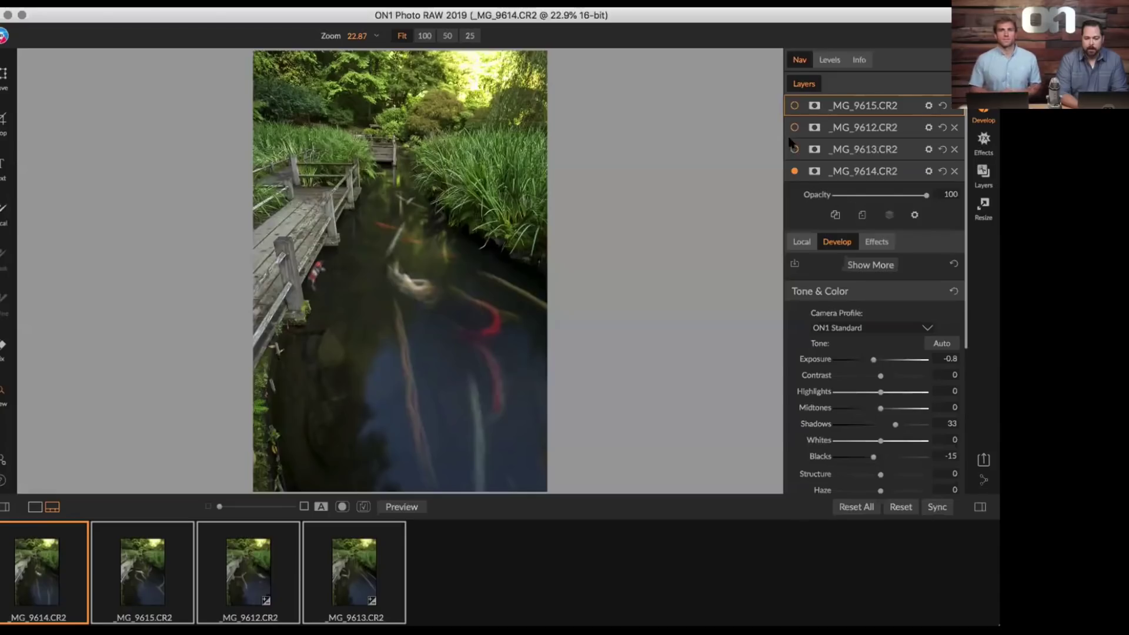
pyautogui.click(794, 149)
pyautogui.click(794, 127)
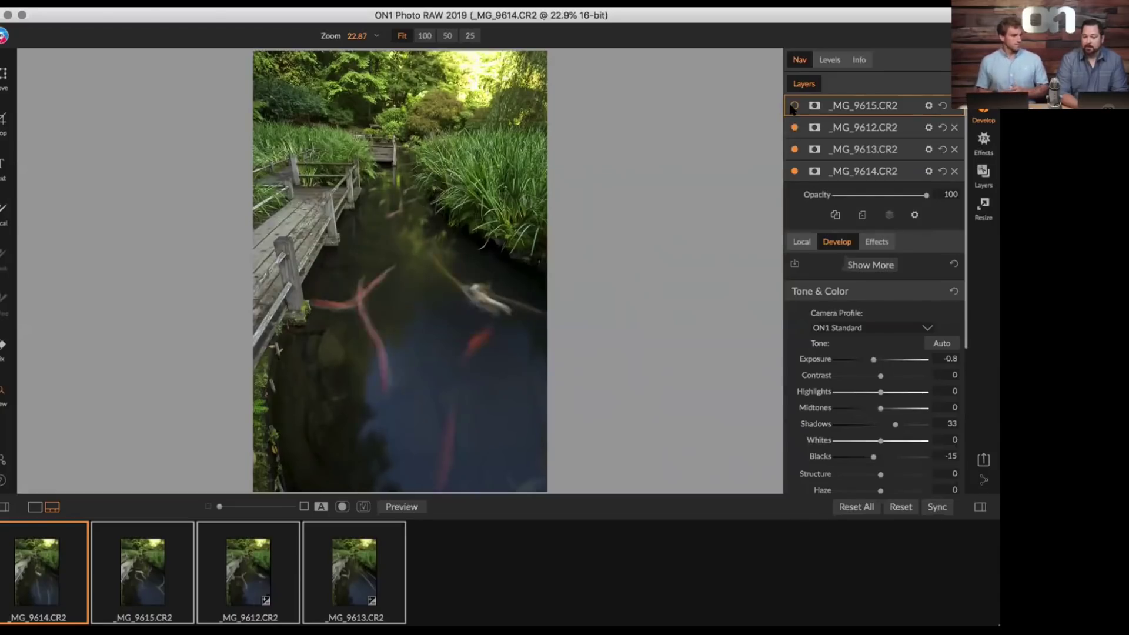
pyautogui.click(794, 106)
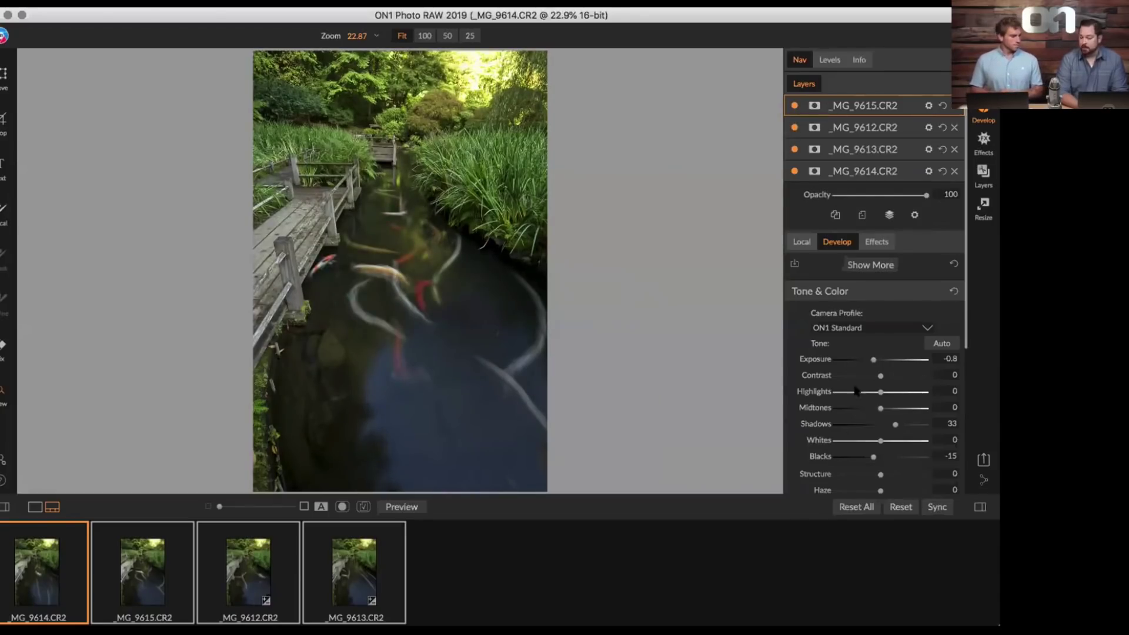
# Select the _MG_9613.CR2 layer and hide _MG_9615.CR2 and _MG_9612.CR2 above it, toggling _MG_9613.CR2 off and on to compare.
pyautogui.click(859, 171)
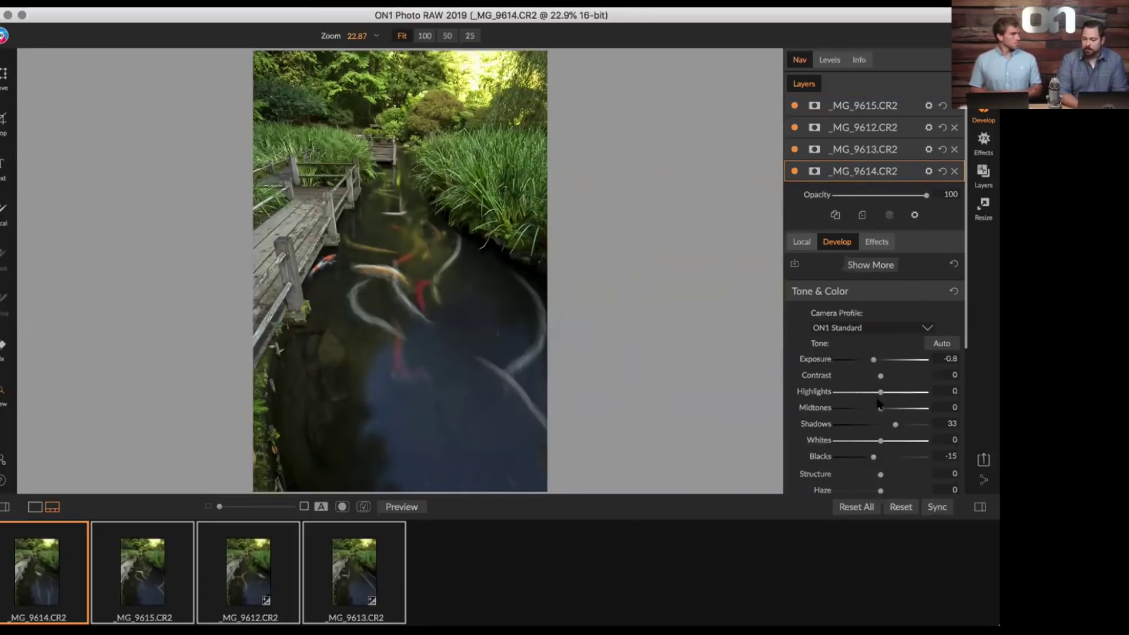
pyautogui.click(870, 151)
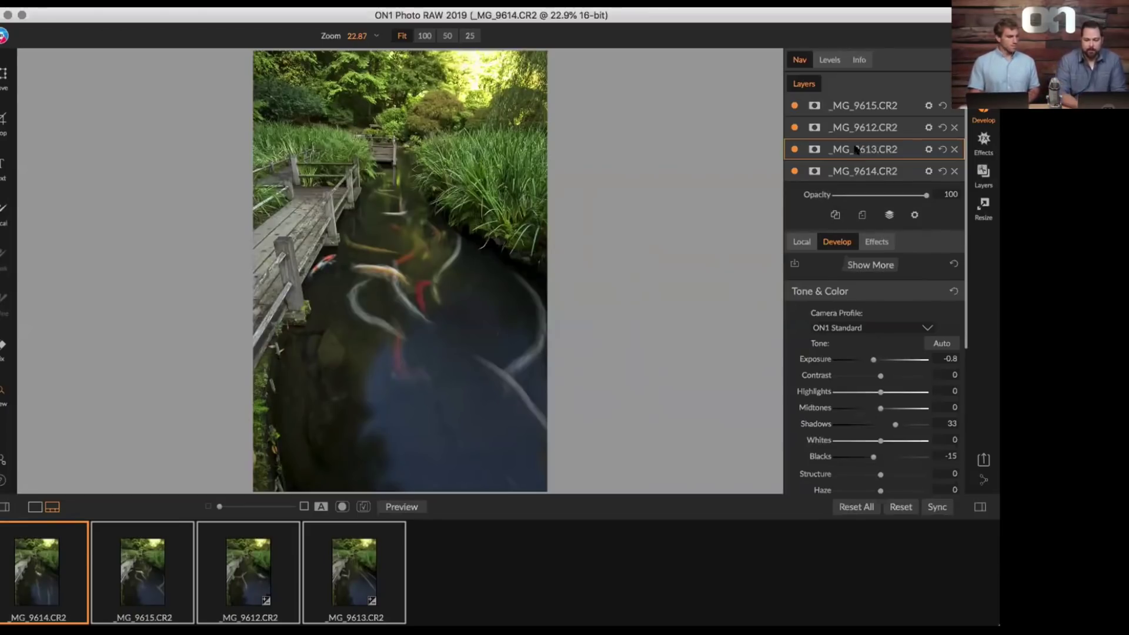
pyautogui.click(795, 106)
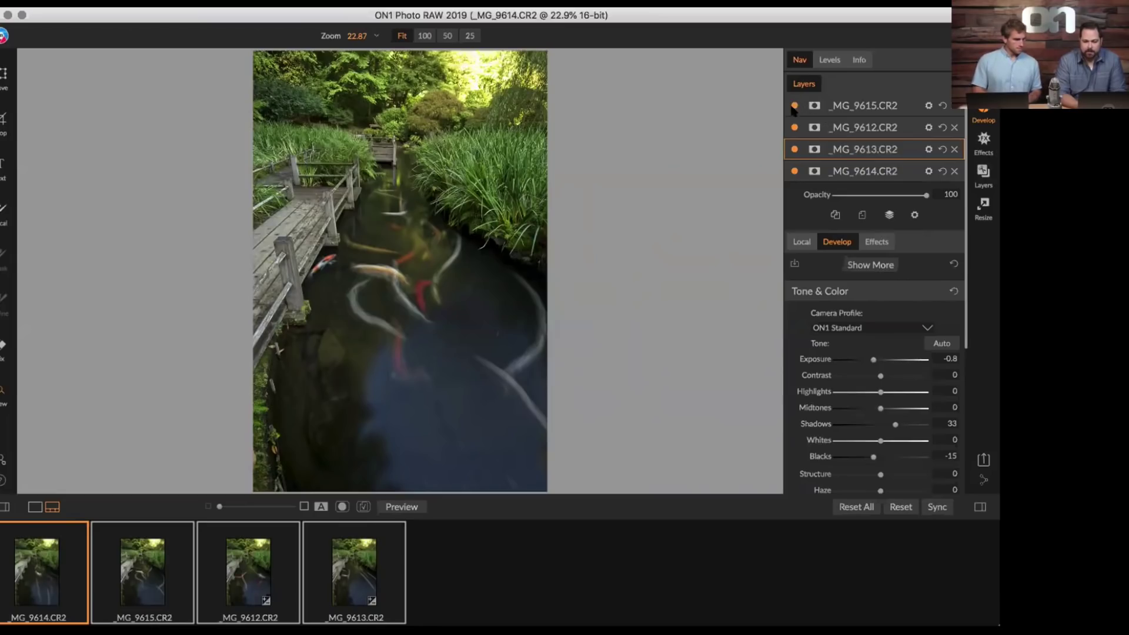
pyautogui.click(794, 128)
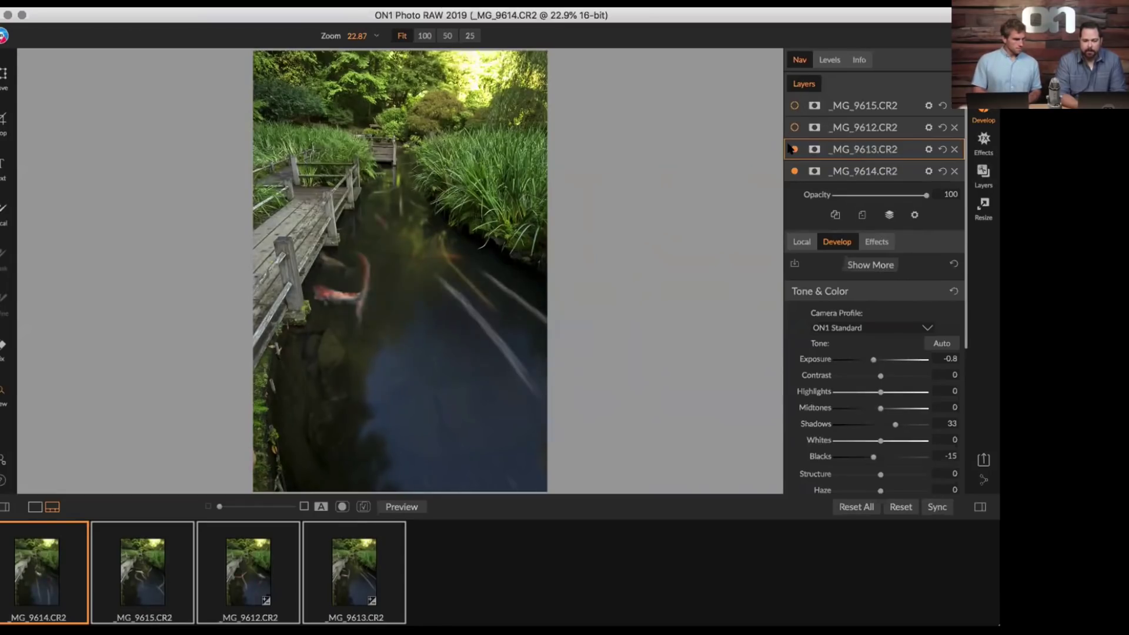
pyautogui.click(795, 149)
pyautogui.click(794, 149)
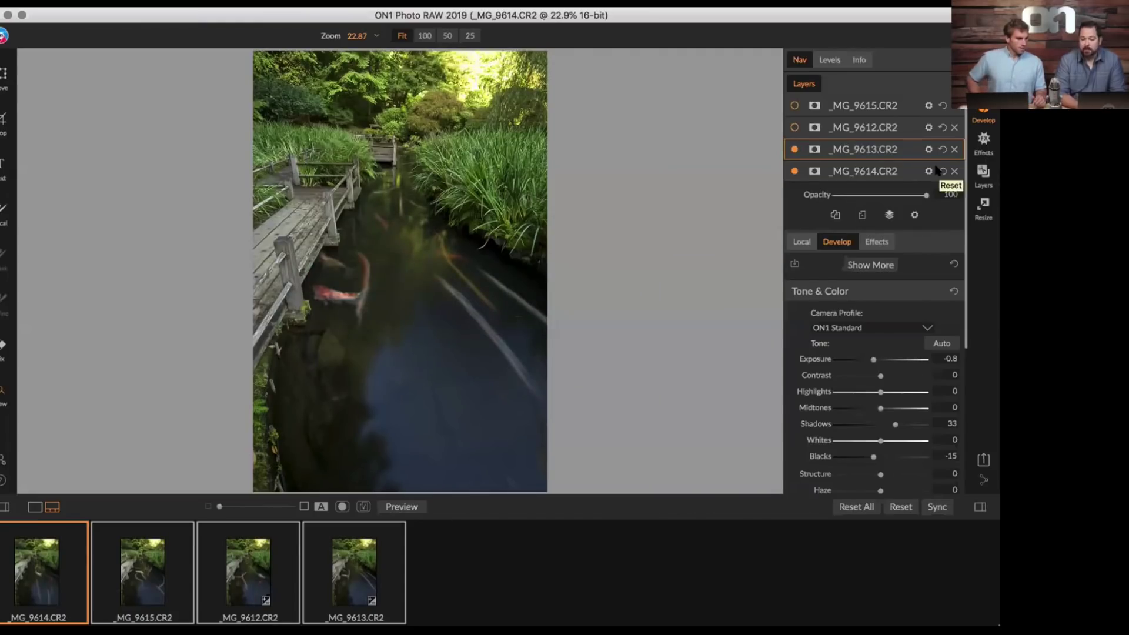
# Set the _MG_9613.CR2 layer's blending mode to Lighten and check its blending options and mask settings.
pyautogui.click(914, 215)
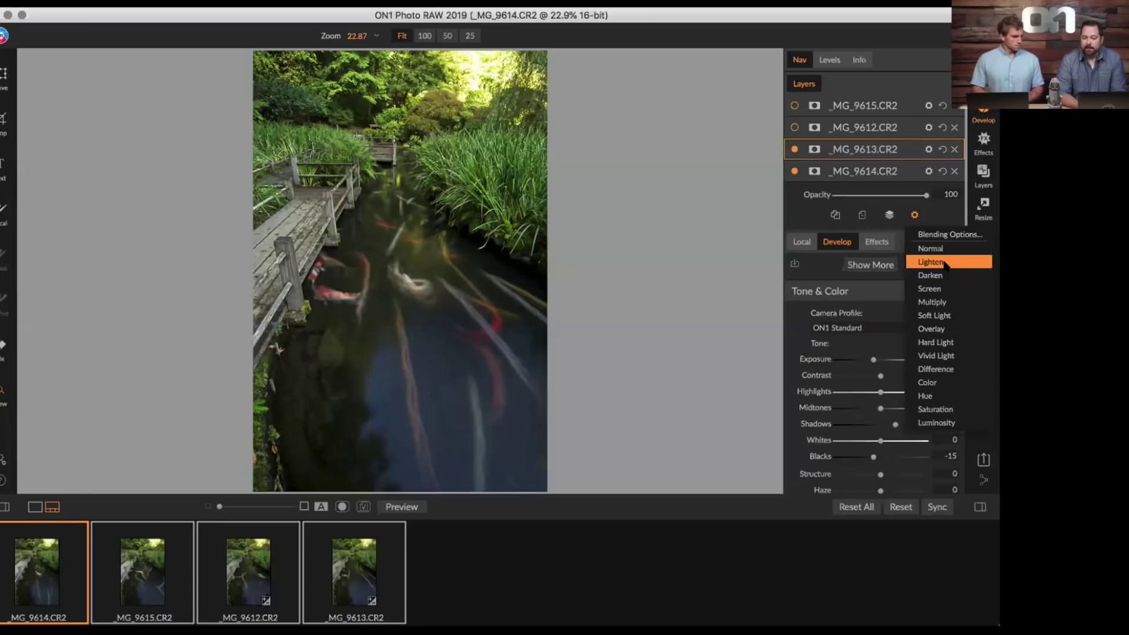
pyautogui.click(943, 266)
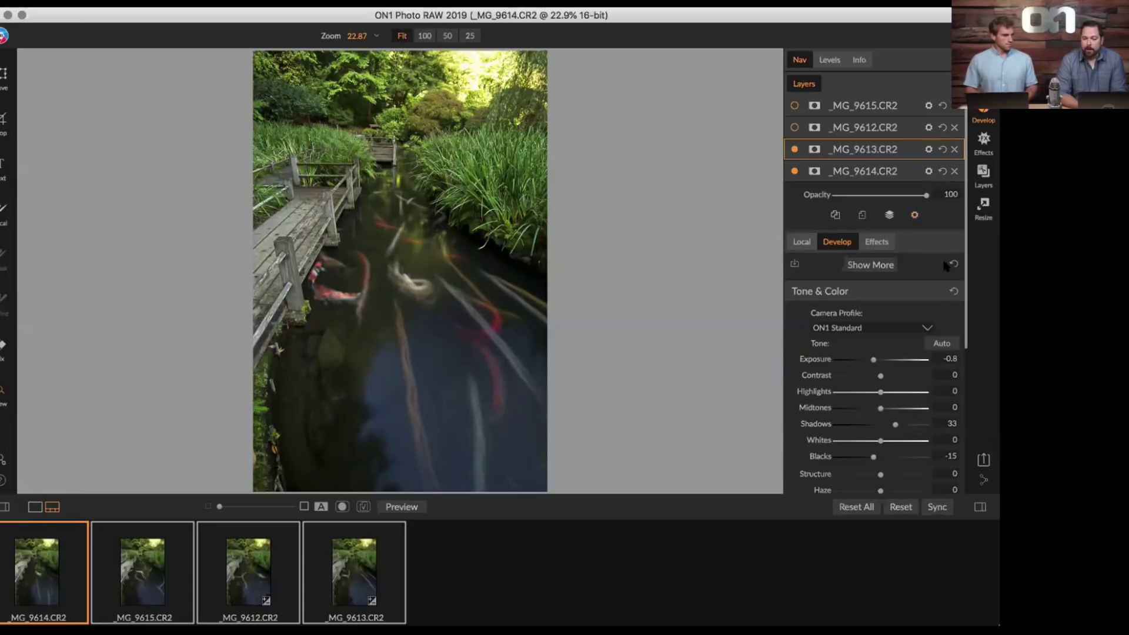
pyautogui.click(914, 215)
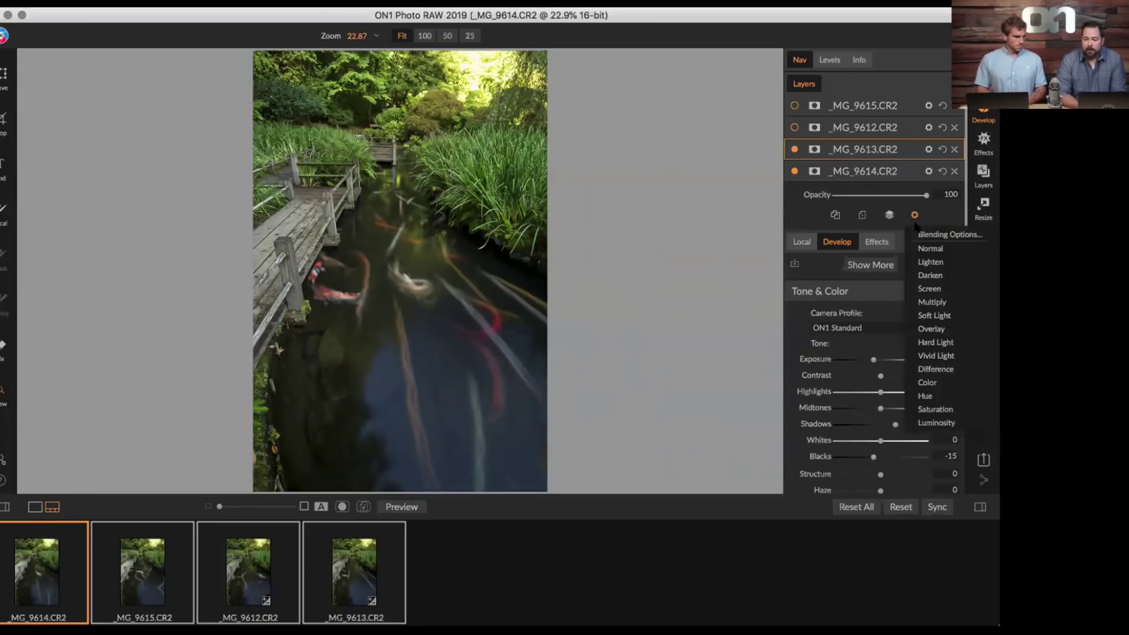
pyautogui.click(919, 234)
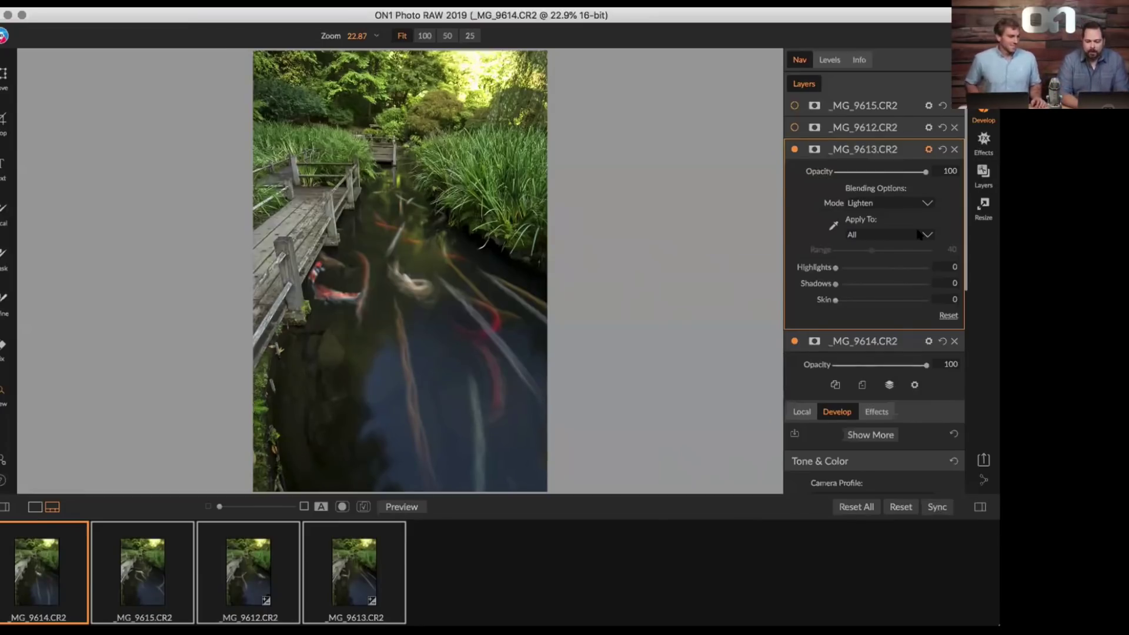
pyautogui.click(812, 150)
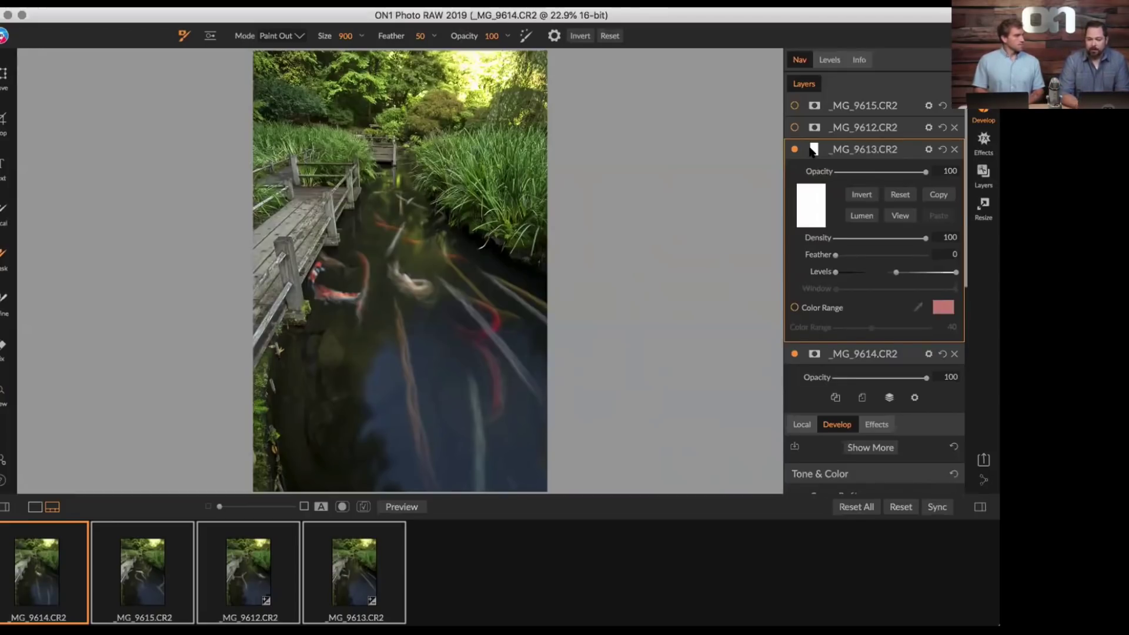
pyautogui.click(809, 149)
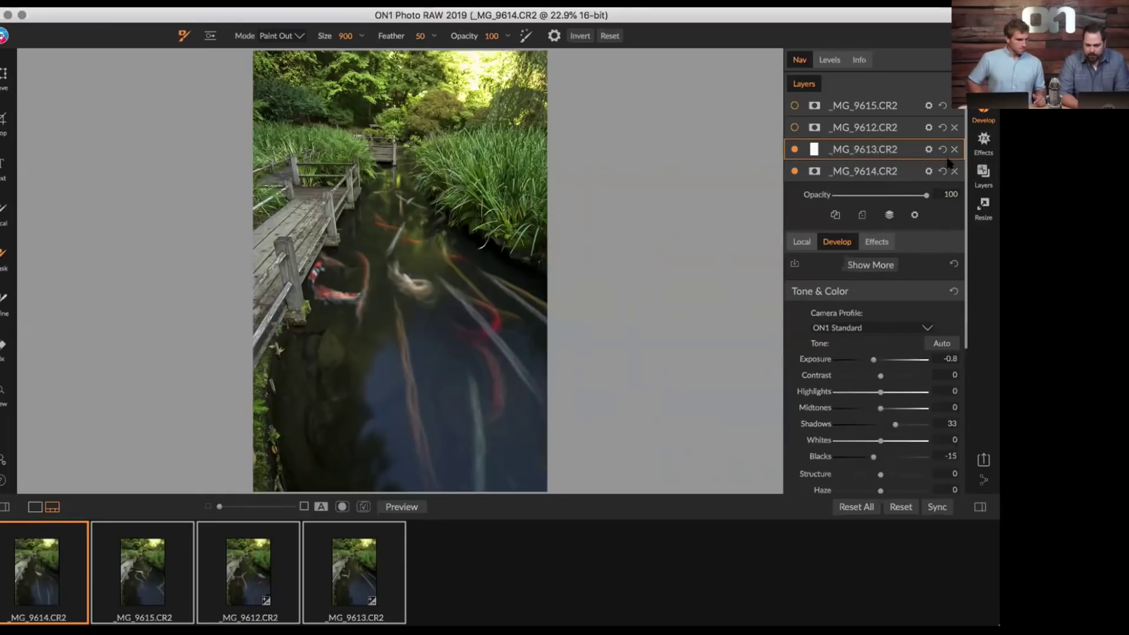
pyautogui.click(915, 214)
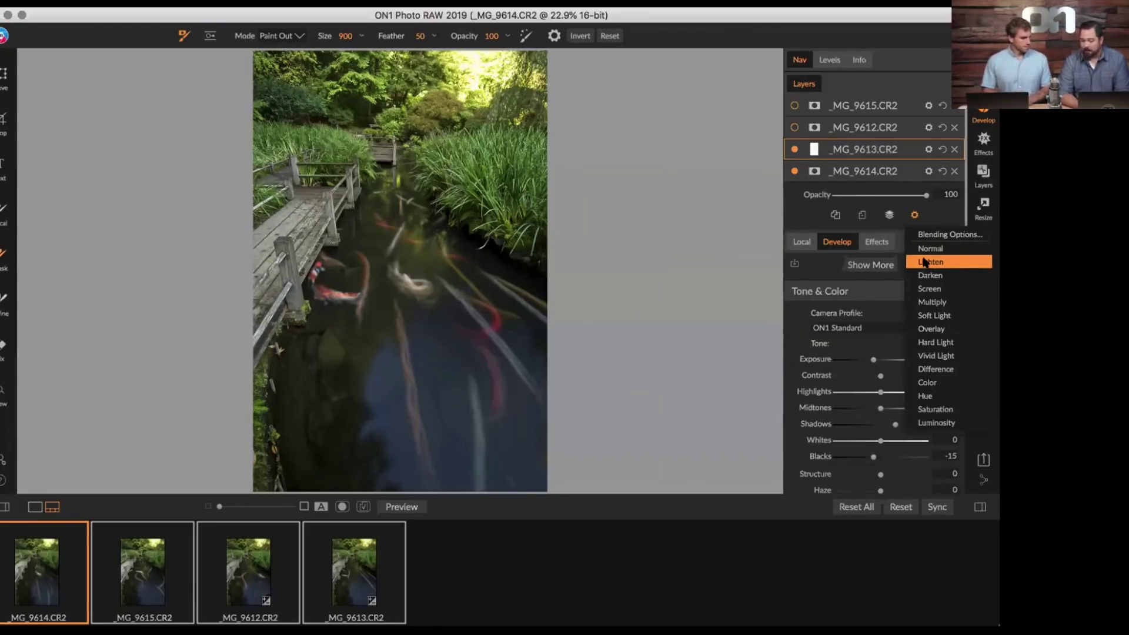
pyautogui.click(922, 260)
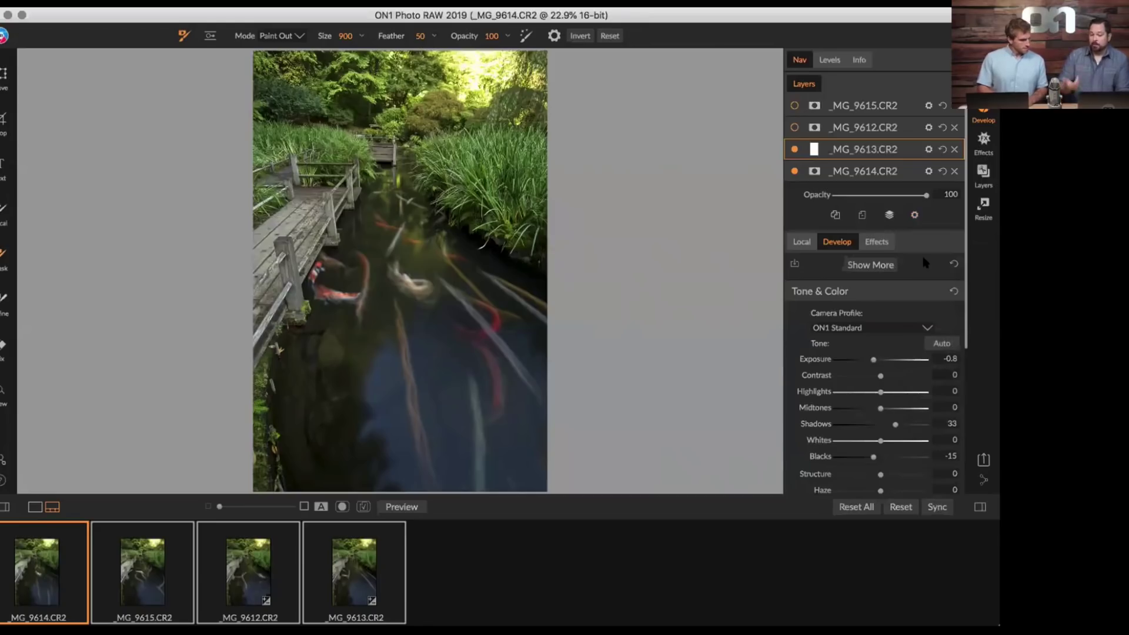
# Show the _MG_9612.CR2 layer again and set its blending mode to Lighten.
pyautogui.click(794, 127)
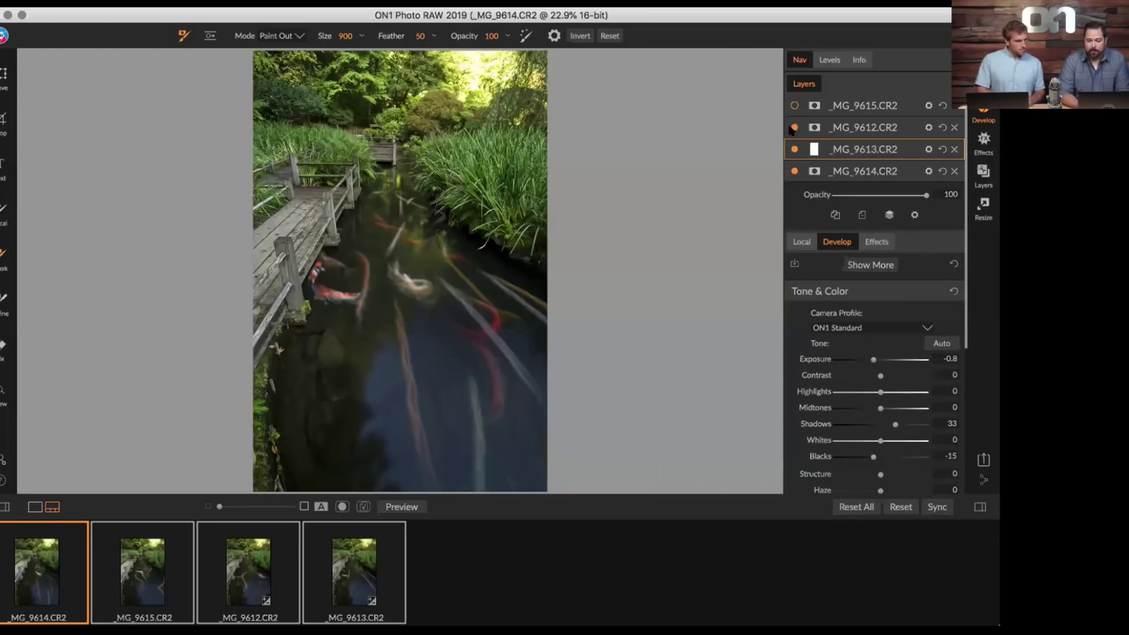
pyautogui.click(842, 130)
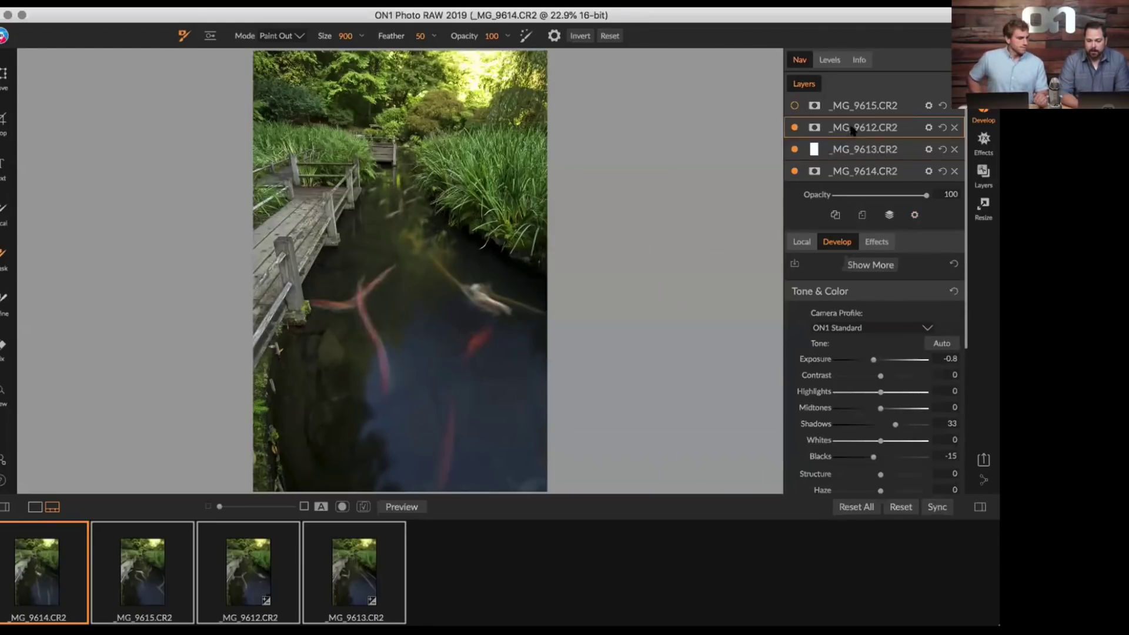
pyautogui.click(914, 214)
pyautogui.click(921, 262)
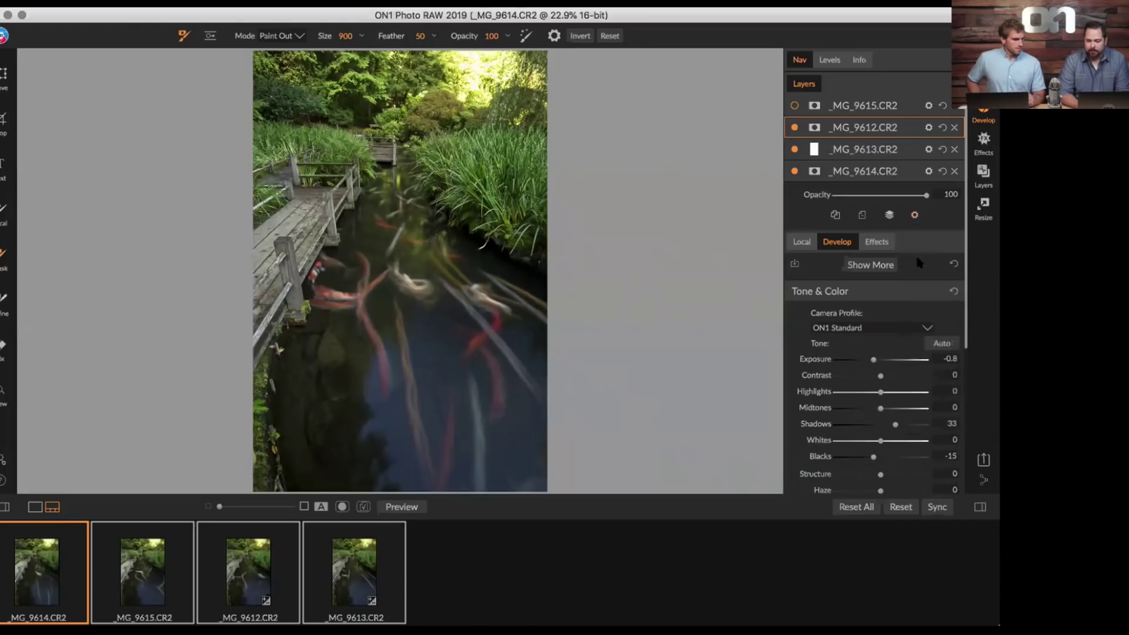
# Show the topmost layer, _MG_9615.CR2, and set its blending mode to Lighten.
pyautogui.click(845, 107)
pyautogui.click(794, 105)
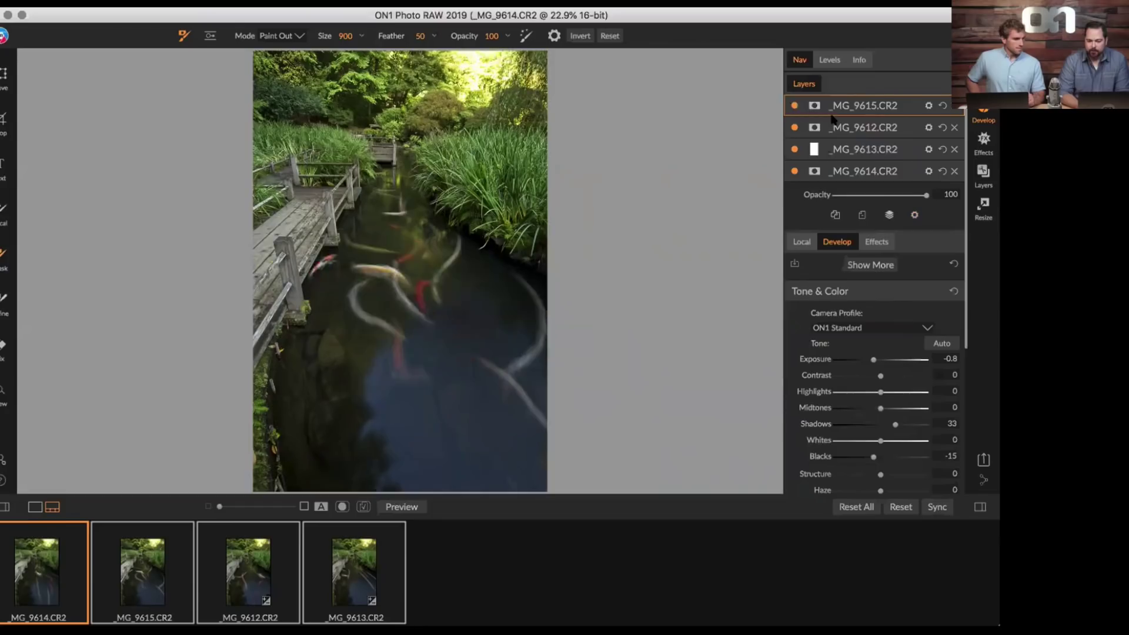
pyautogui.click(914, 215)
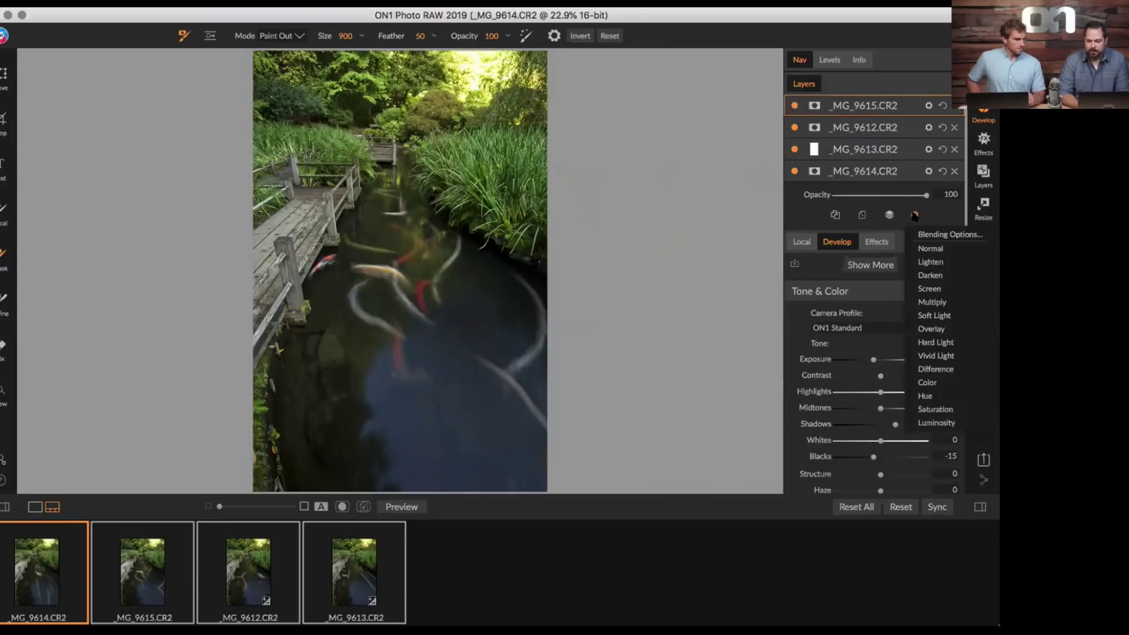
pyautogui.click(919, 262)
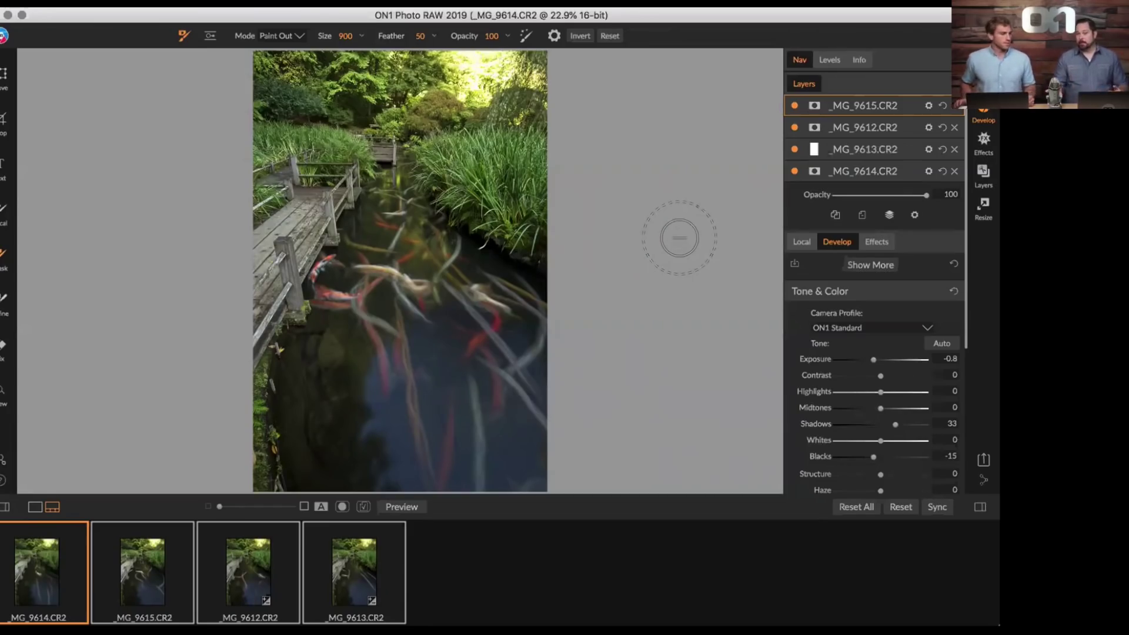
# Create a new stamped layer from the blended photos and add a Glow filter to it, searching the filters for "blur".
pyautogui.click(206, 3)
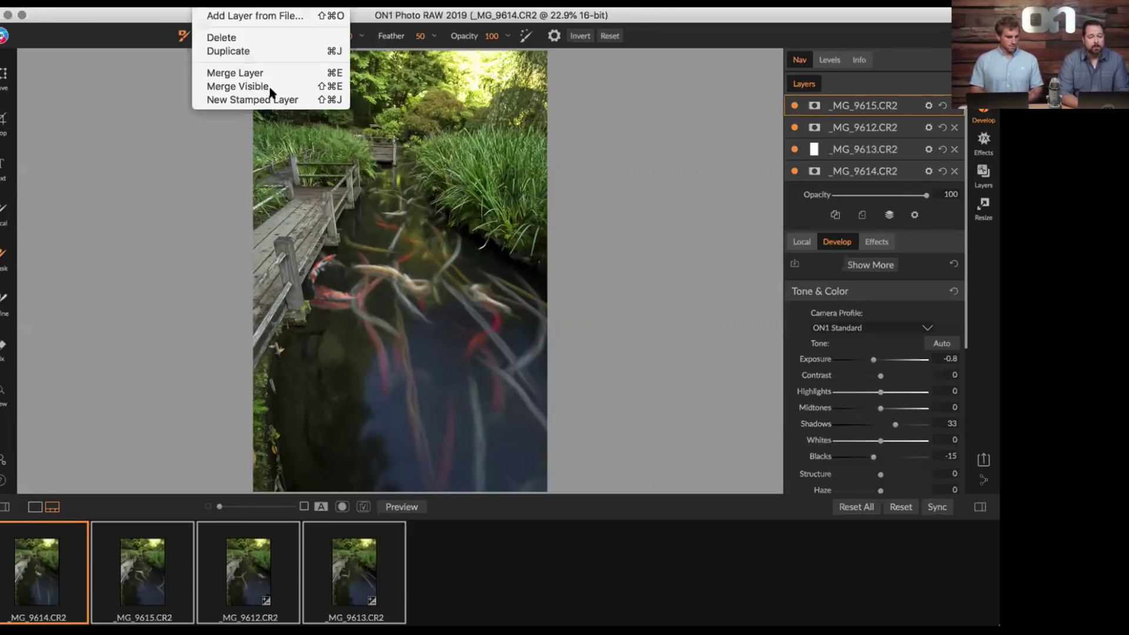
pyautogui.click(228, 99)
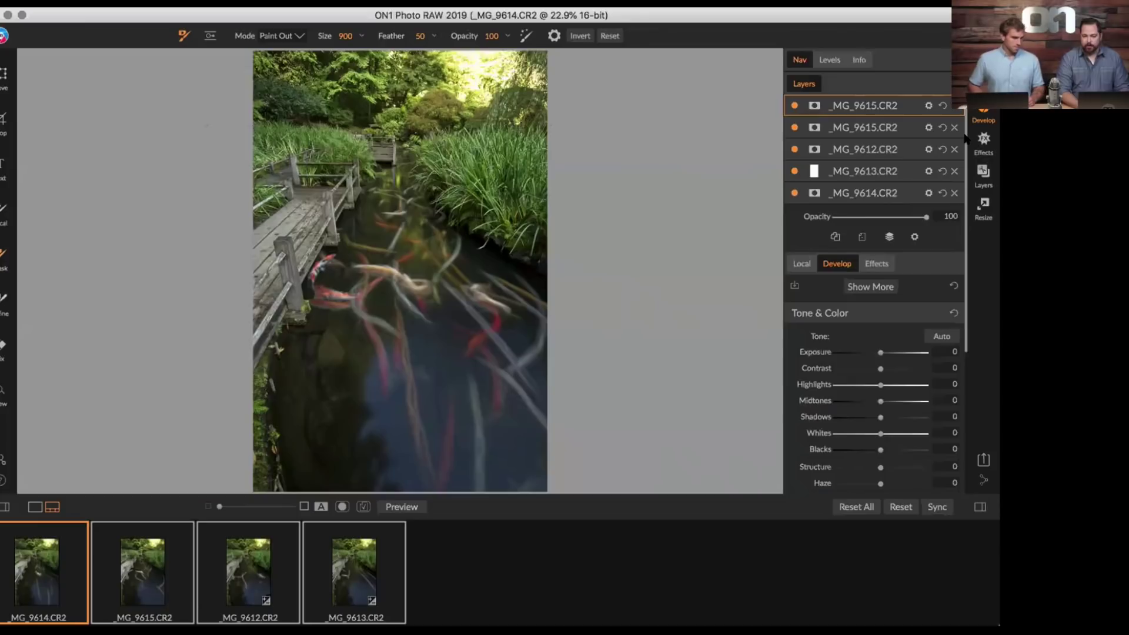
pyautogui.press('super+3')
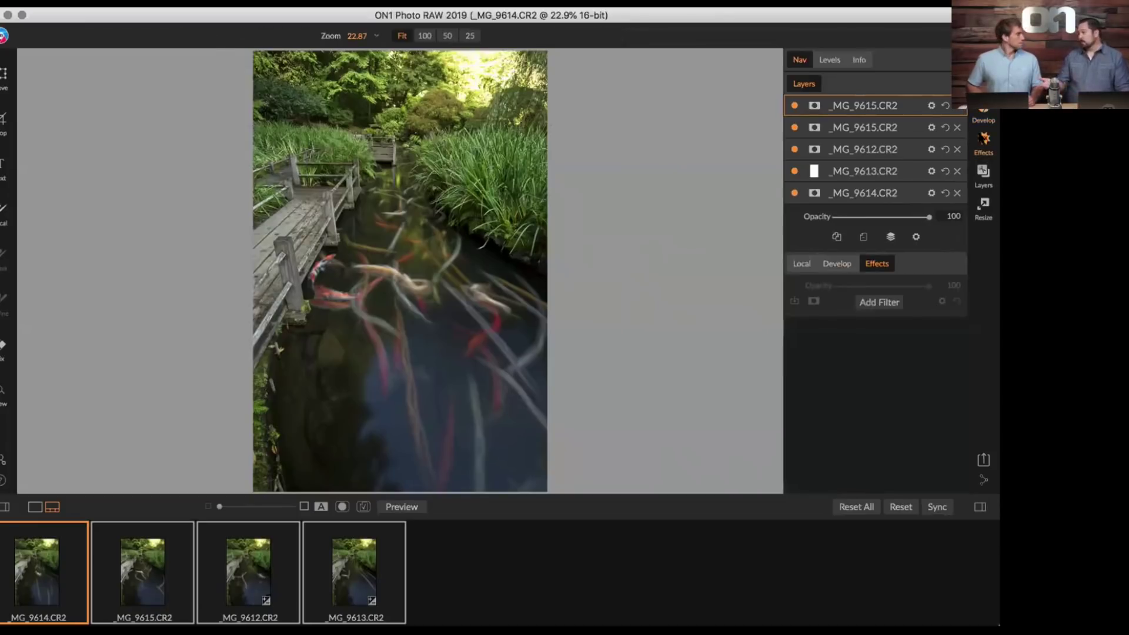
pyautogui.click(873, 302)
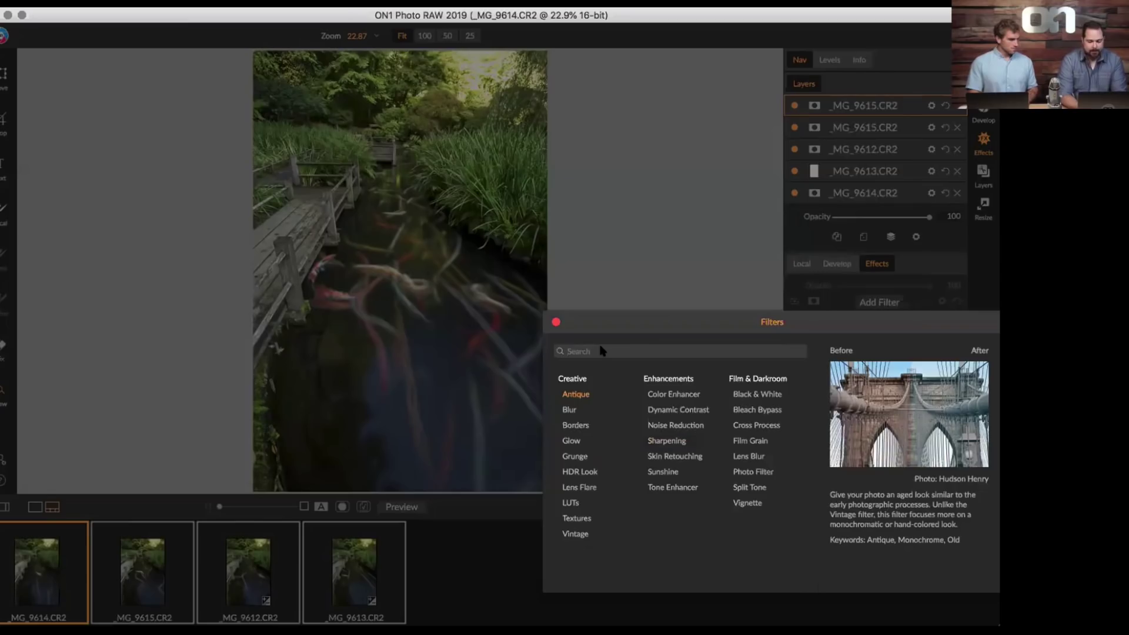
pyautogui.write('blur')
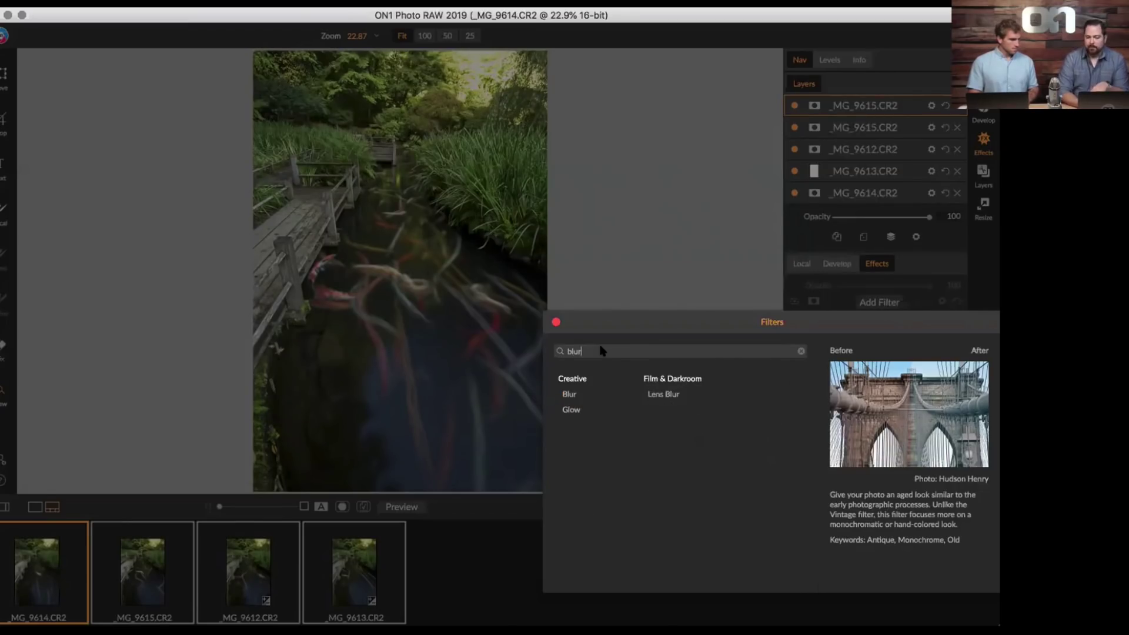
pyautogui.click(571, 410)
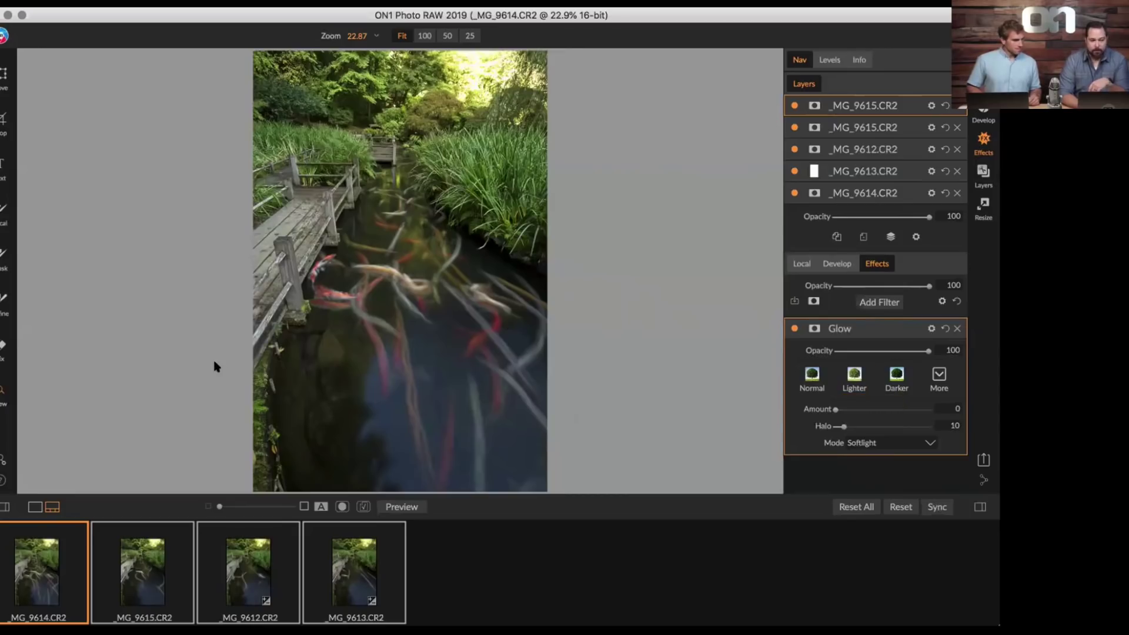
# Browse the Glow presets and apply Charge More - Normal to the stamped layer's Glow filter.
pyautogui.click(5, 506)
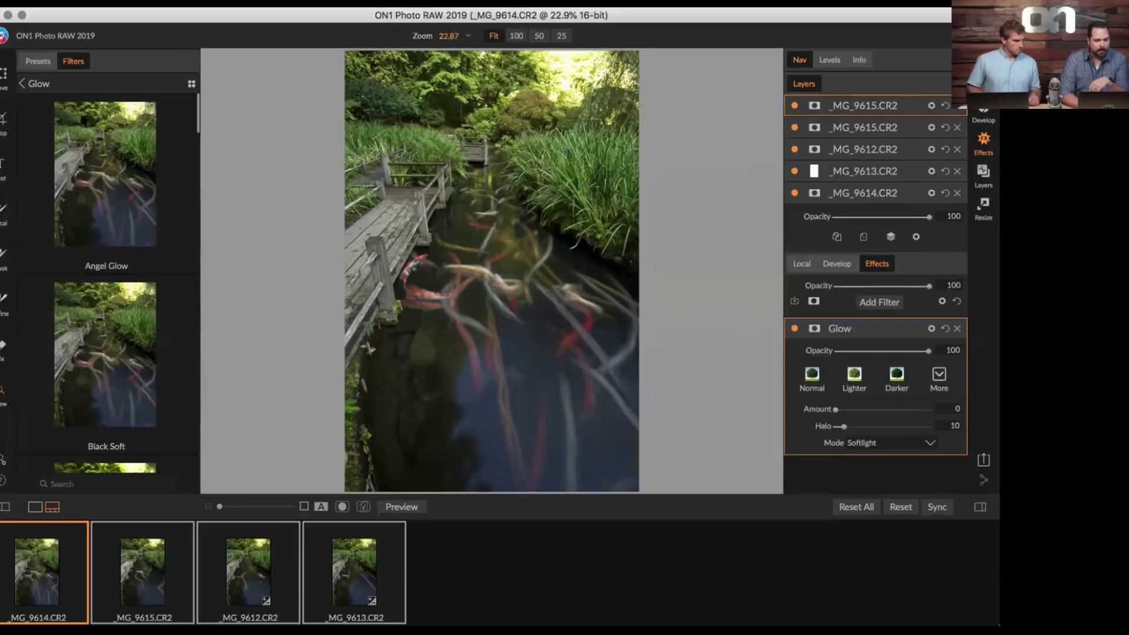
pyautogui.scroll(-6, 100, 238)
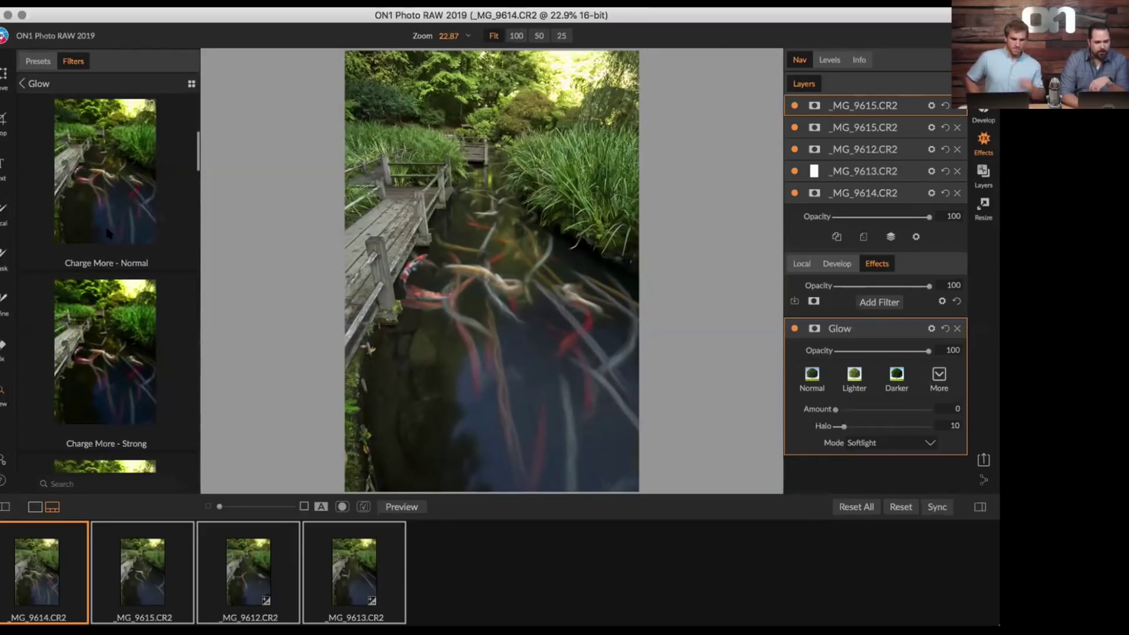
pyautogui.click(105, 224)
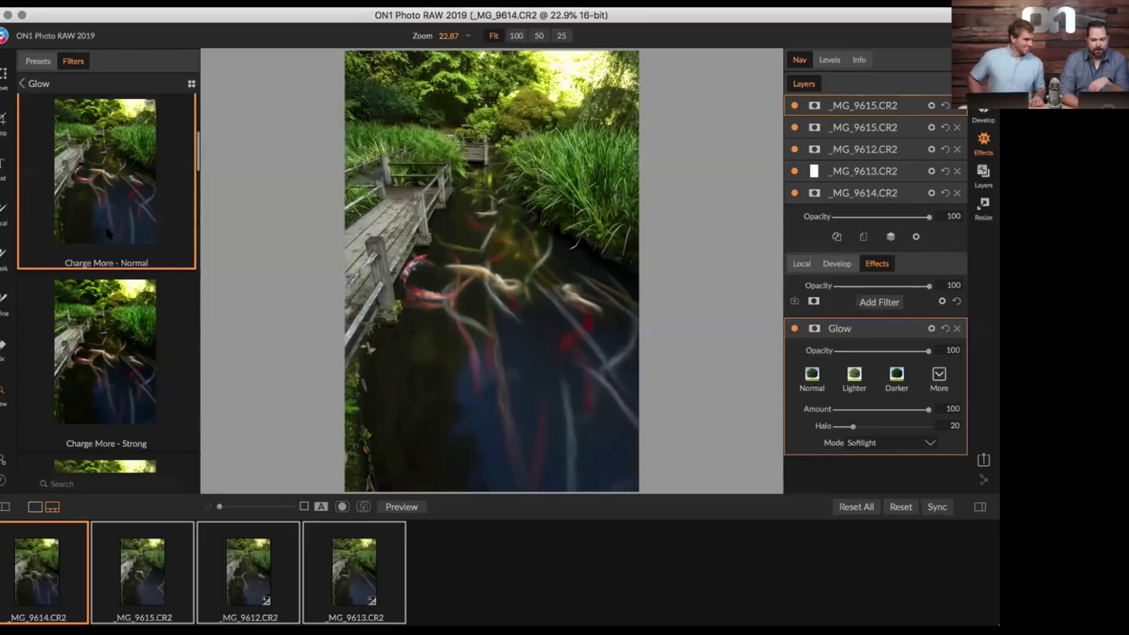
pyautogui.click(5, 506)
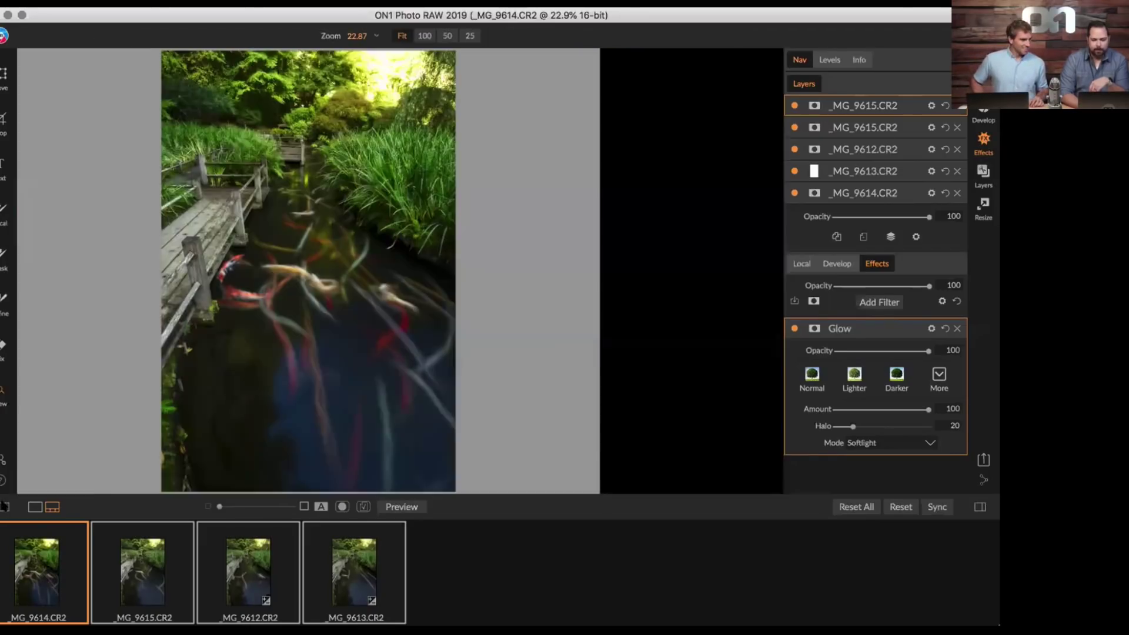
# Switch the Glow filter off and on repeatedly to compare the composite with and without it.
pyautogui.click(794, 329)
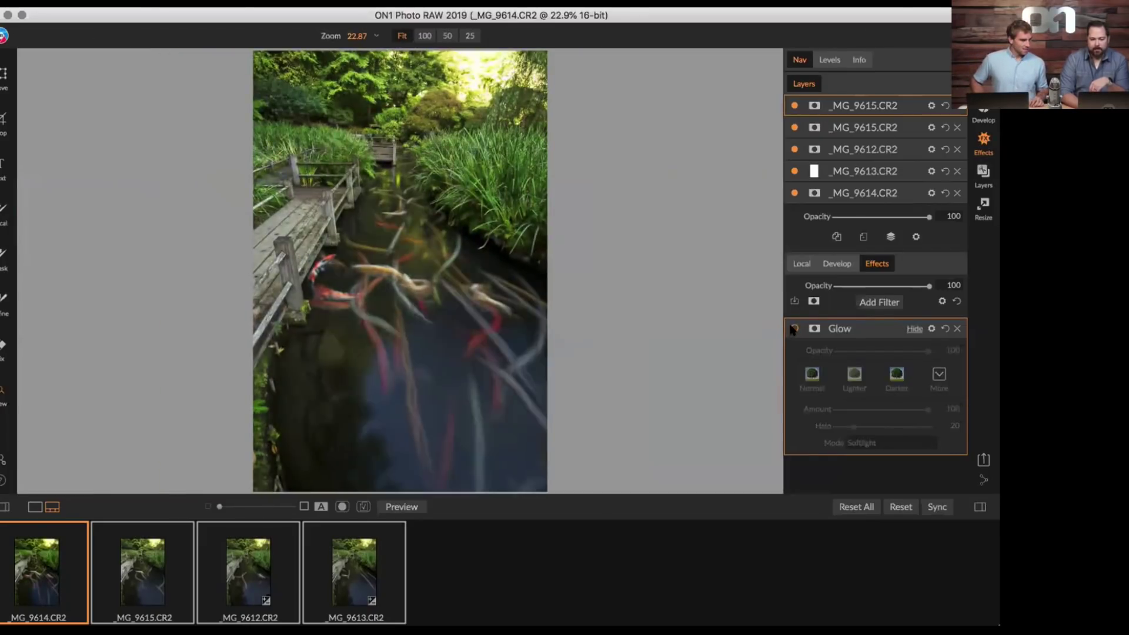
pyautogui.click(793, 328)
pyautogui.click(794, 329)
pyautogui.click(793, 328)
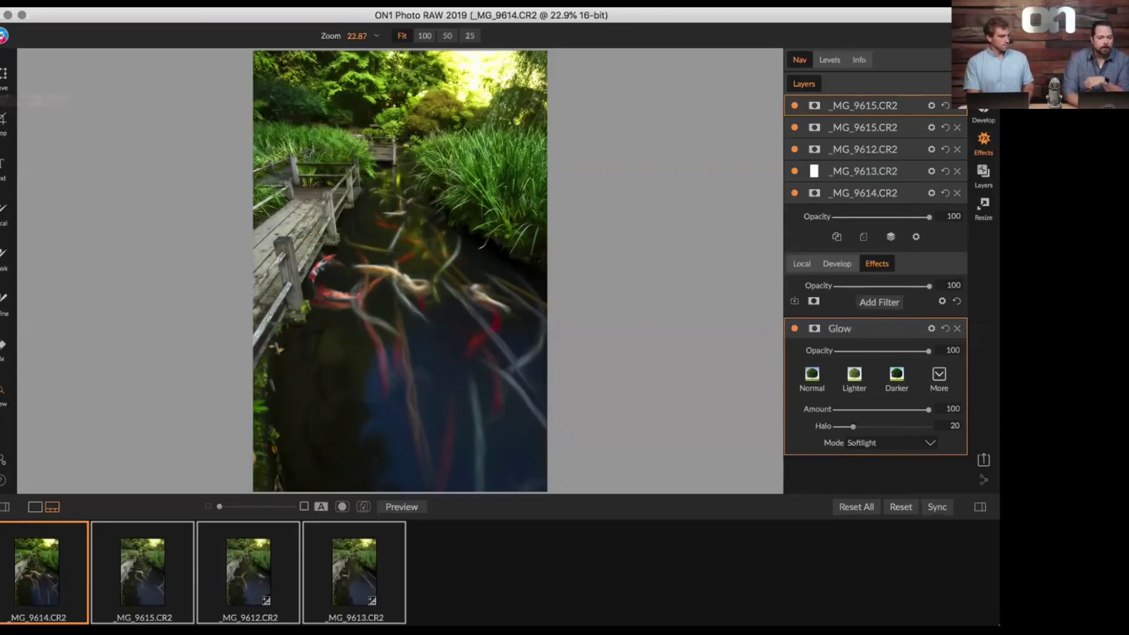
# Crop away the bright upper part of the pond photo with a freeform crop, keeping 3648 px width and about 4755 px height.
pyautogui.click(3, 121)
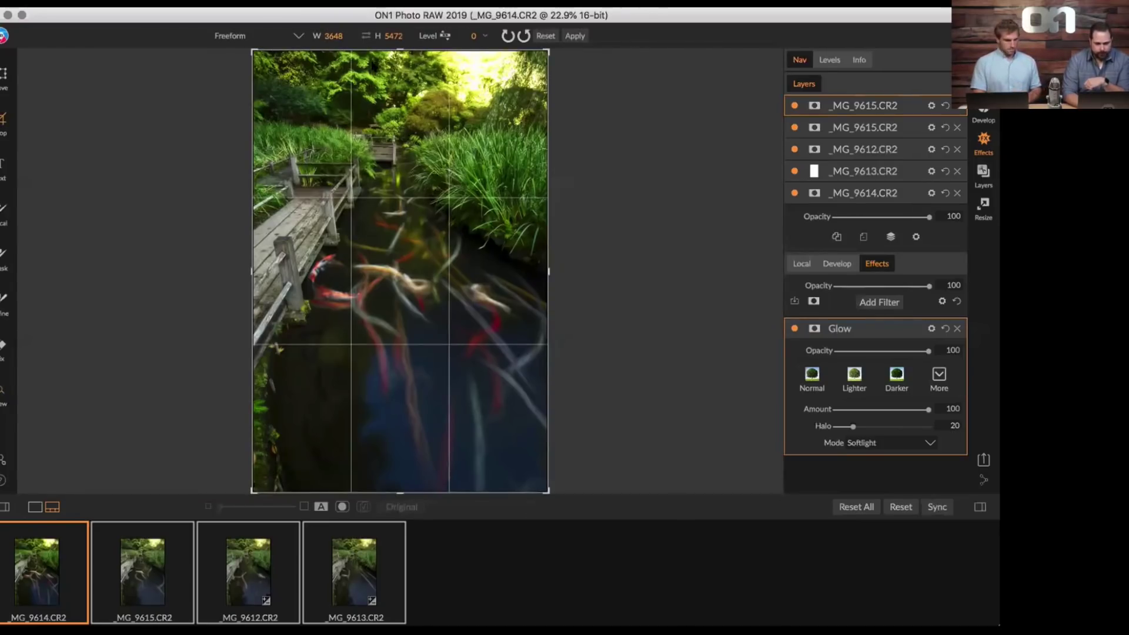
pyautogui.moveTo(398, 61); pyautogui.dragTo(398, 77)
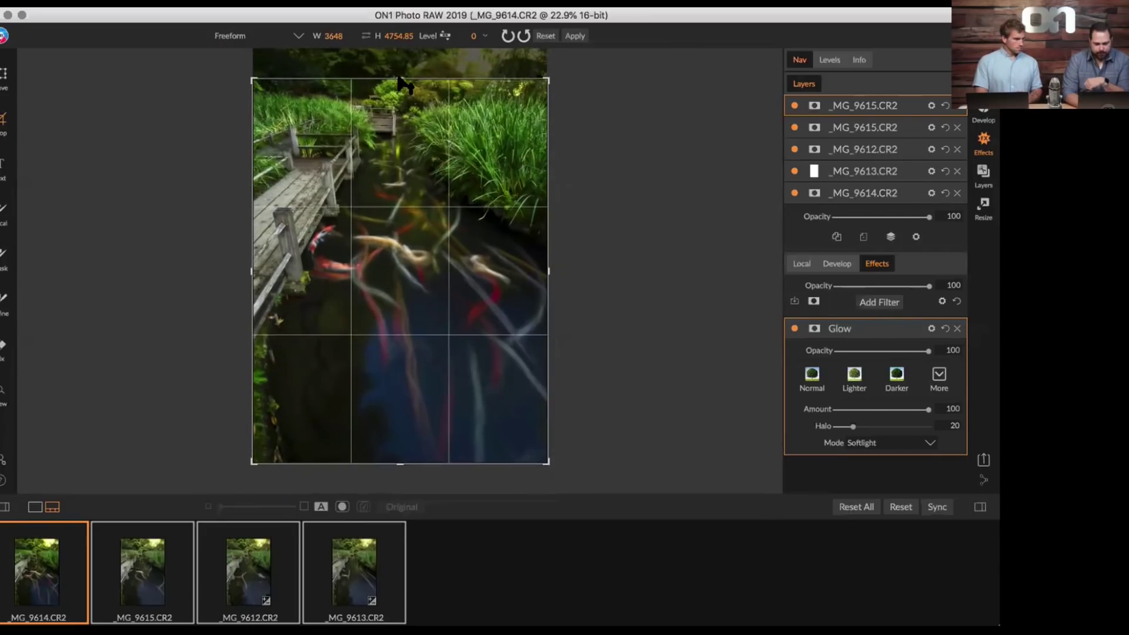
pyautogui.press('z')
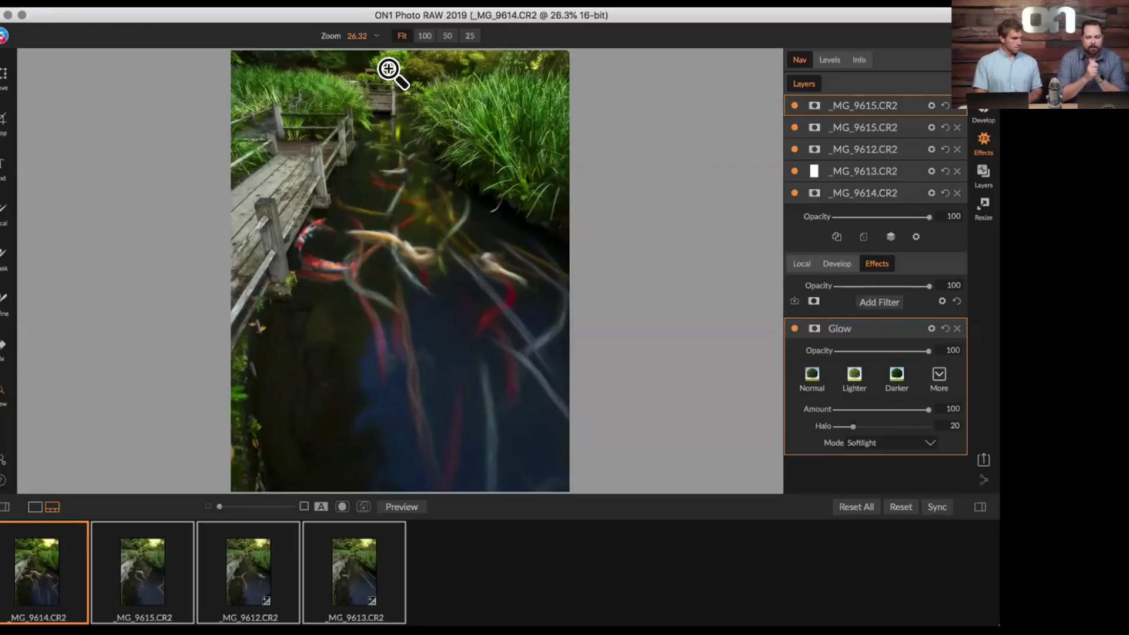
# Add a Borders filter to the stamped layer and choose the Black Square Keyline border from the Simple category.
pyautogui.click(869, 305)
pyautogui.moveTo(579, 426)
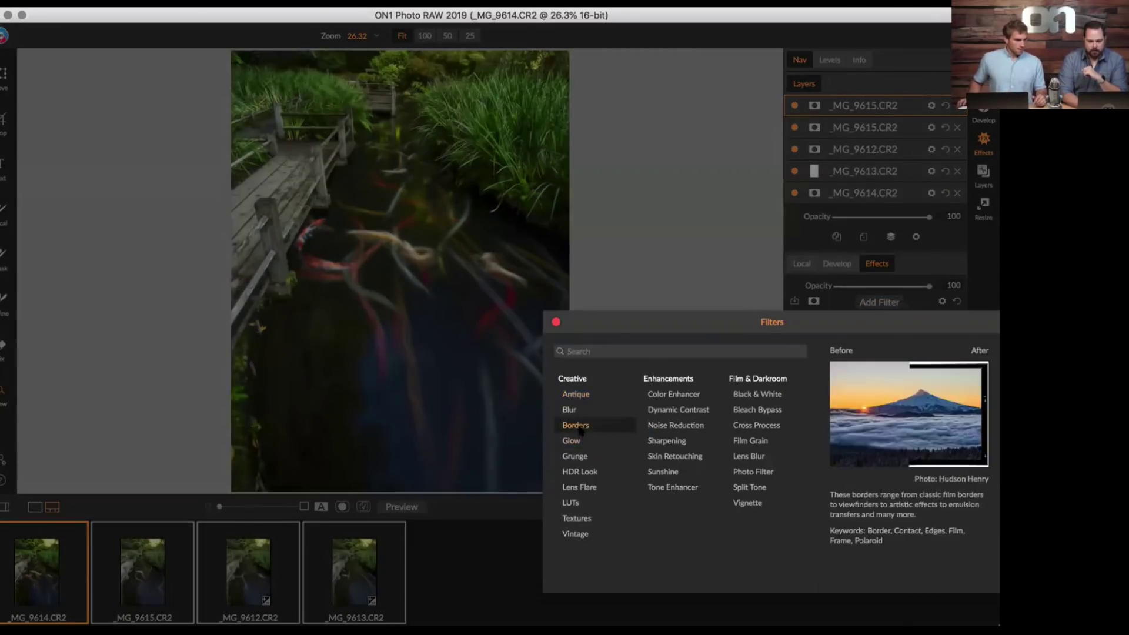
pyautogui.click(580, 426)
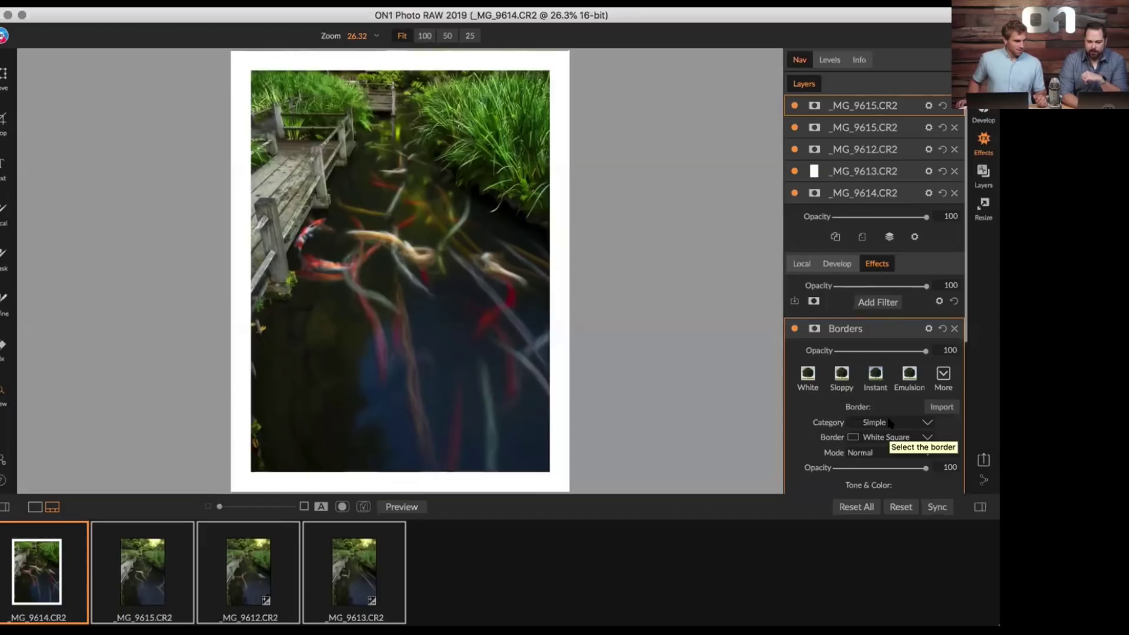
pyautogui.click(882, 438)
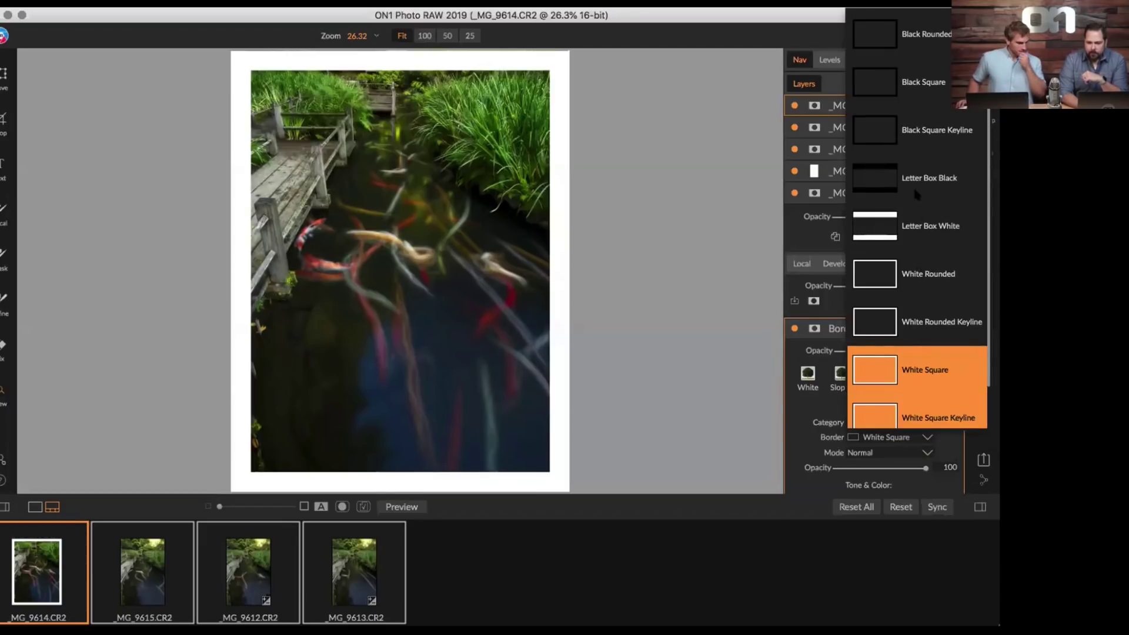
pyautogui.scroll(-1, 917, 382)
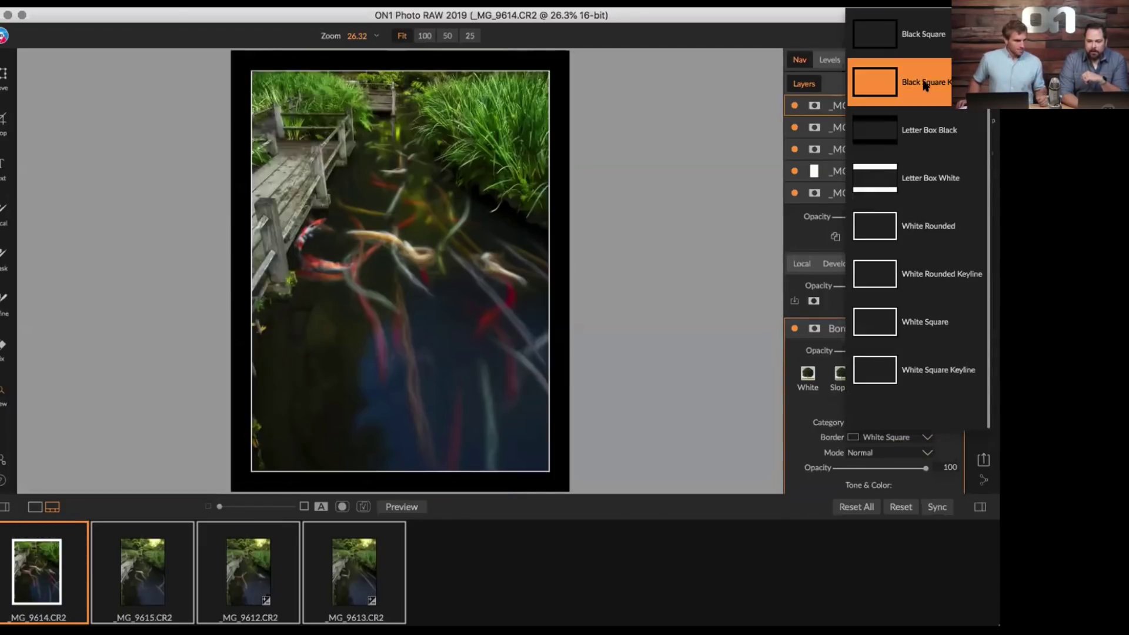
pyautogui.click(925, 85)
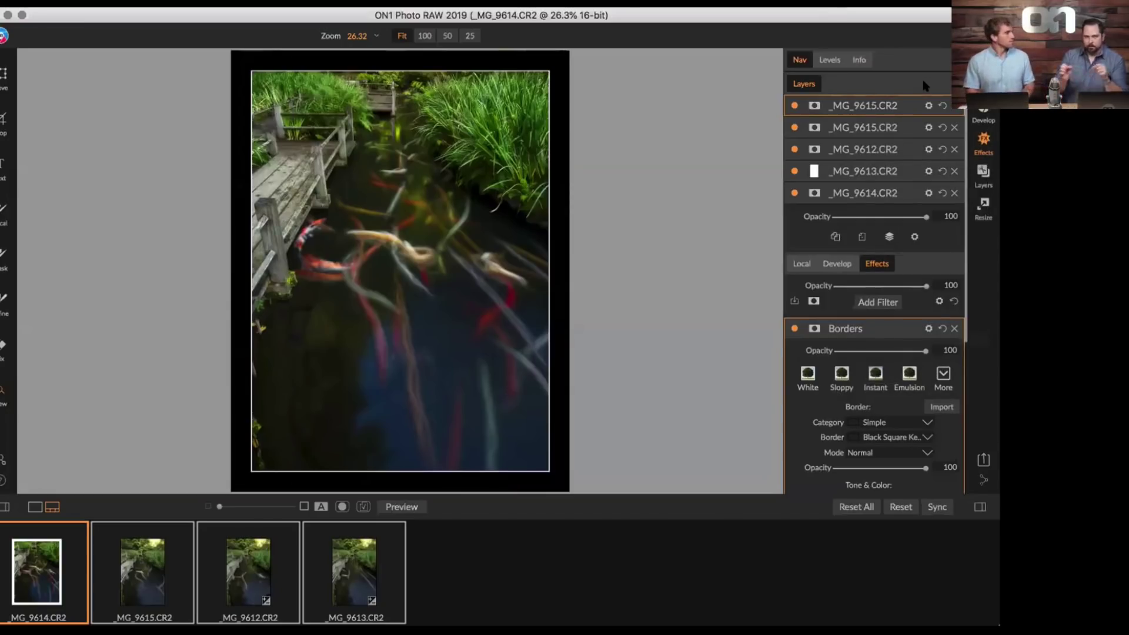
# Set the border's Fit Image value to 2 so the pond photo sits inside the frame.
pyautogui.scroll(-5, 961, 265)
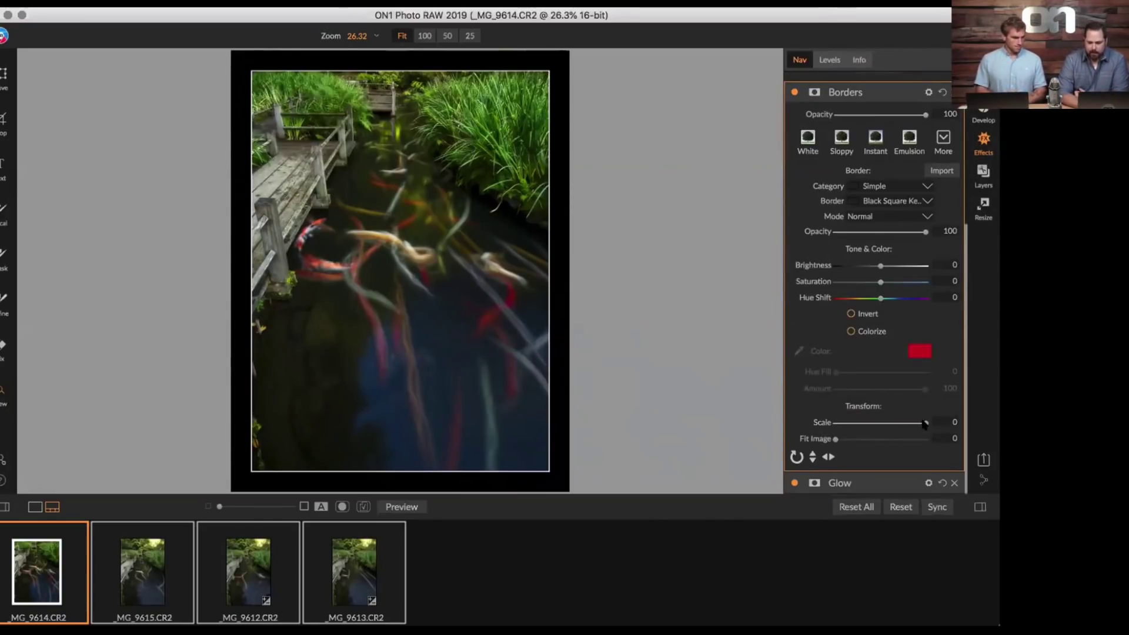
pyautogui.moveTo(925, 422)
pyautogui.mouseDown()
pyautogui.moveTo(858, 422)
pyautogui.moveTo(926, 422)
pyautogui.mouseUp()
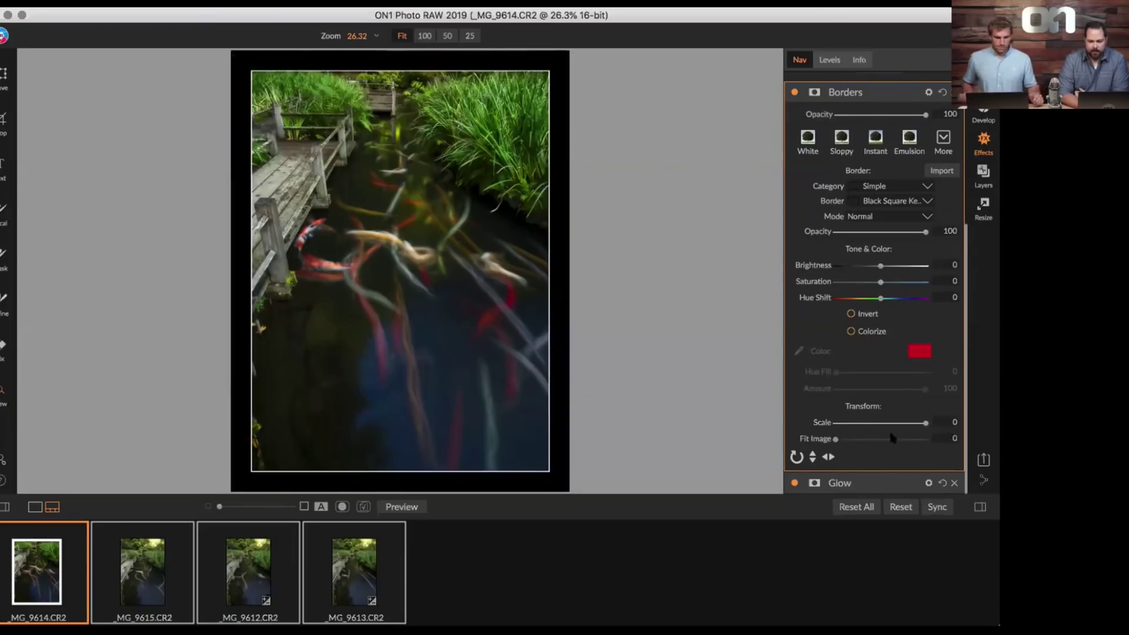
pyautogui.moveTo(831, 441); pyautogui.dragTo(845, 445)
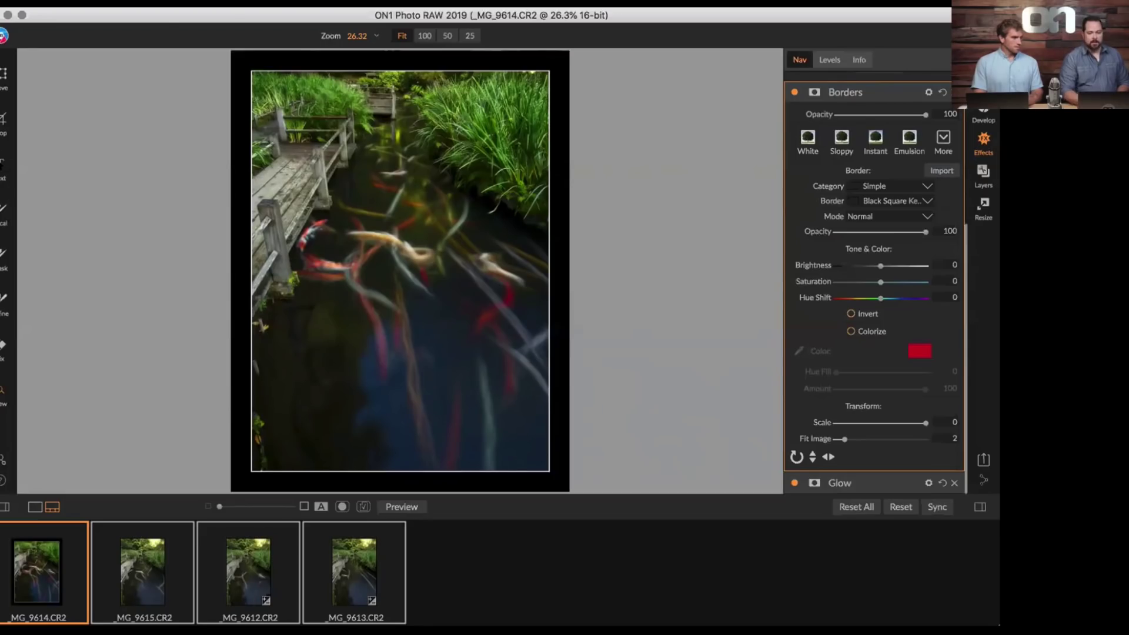
# Add a text block reading "P O R T L A N D" over the pond photo.
pyautogui.click(3, 164)
pyautogui.click(418, 284)
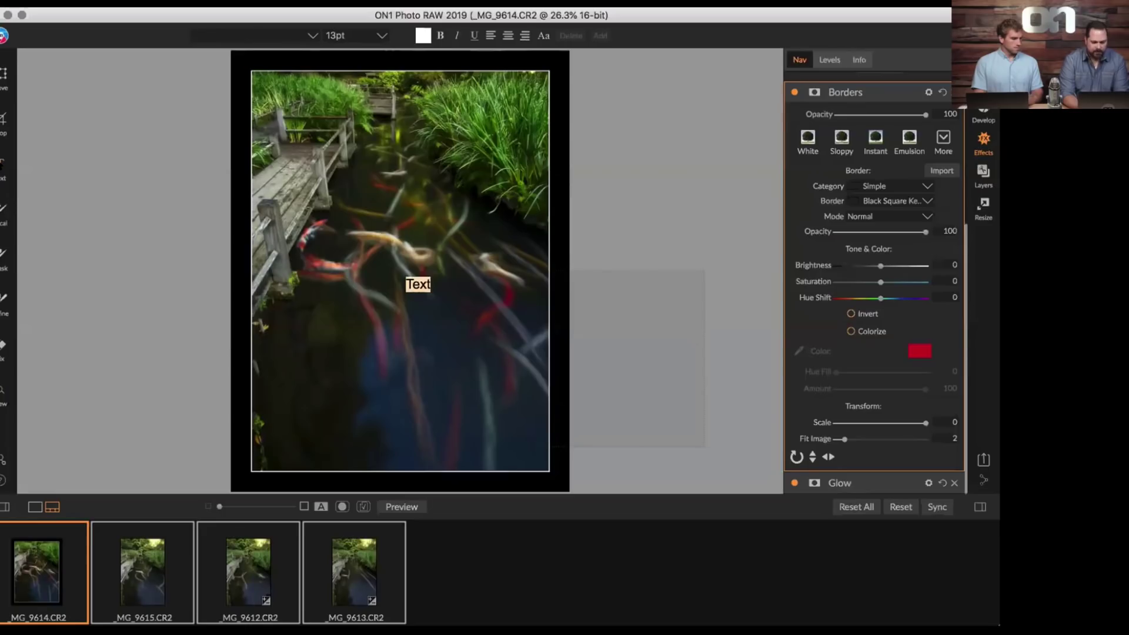
pyautogui.write('P O')
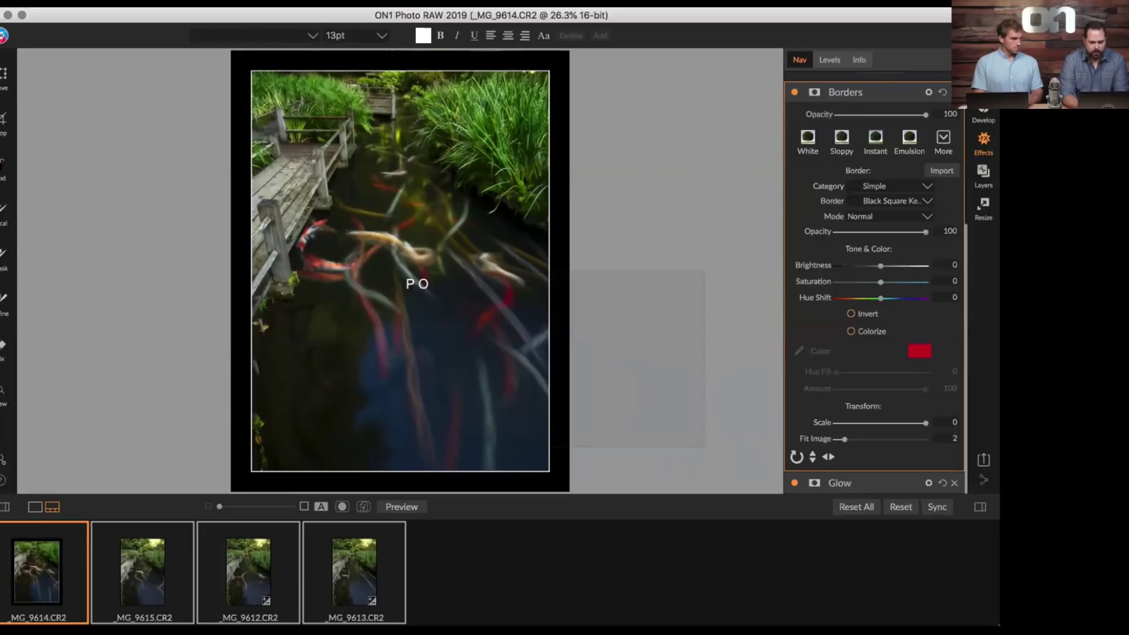
pyautogui.write('RTL')
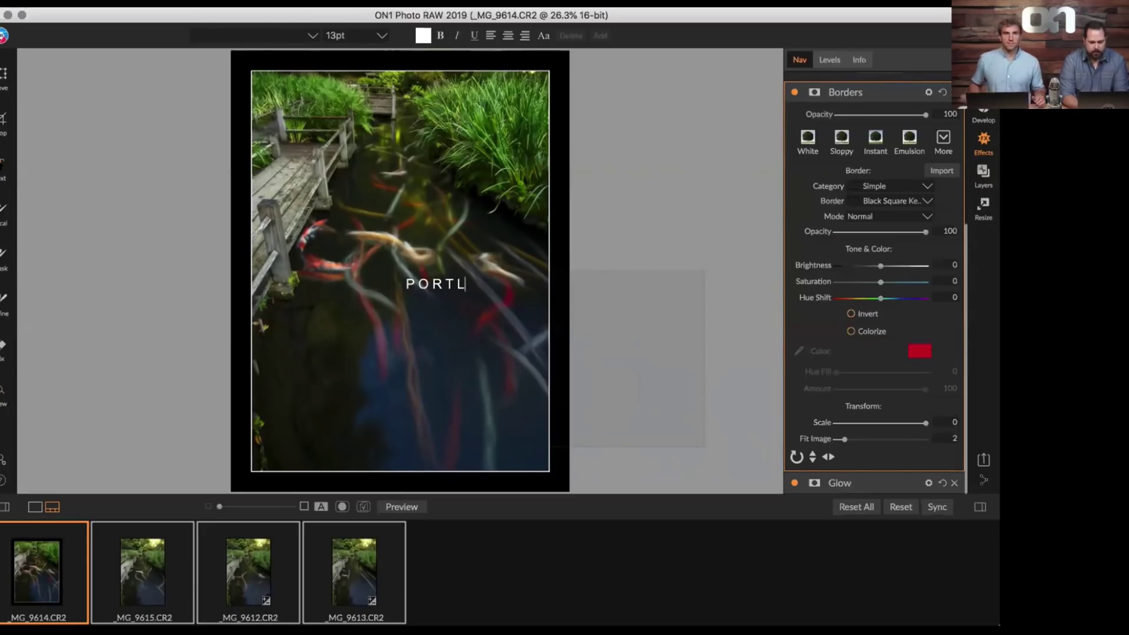
pyautogui.write('A')
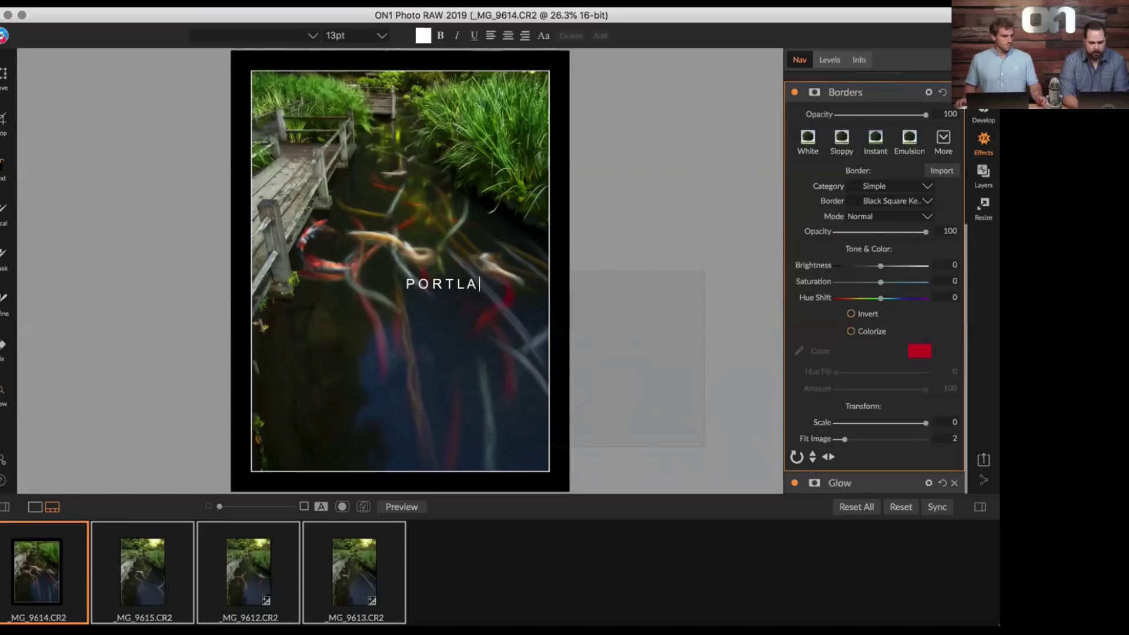
pyautogui.write('ND')
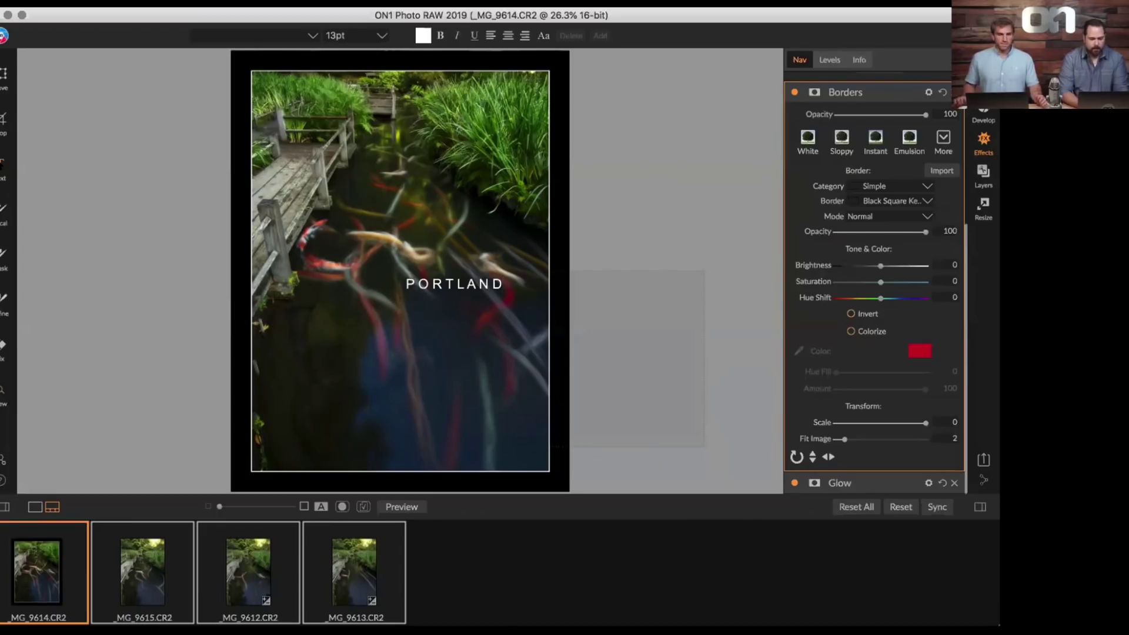
# Format the whole PORTLAND text in the Lato font, bold, at 200pt.
pyautogui.press('super+a')
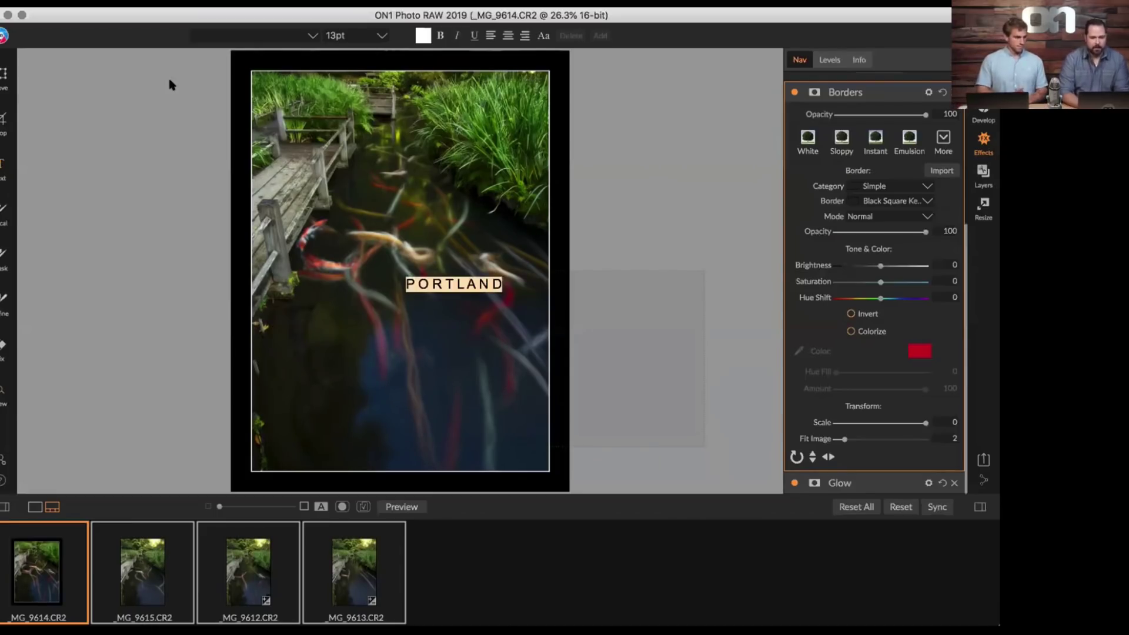
pyautogui.click(311, 36)
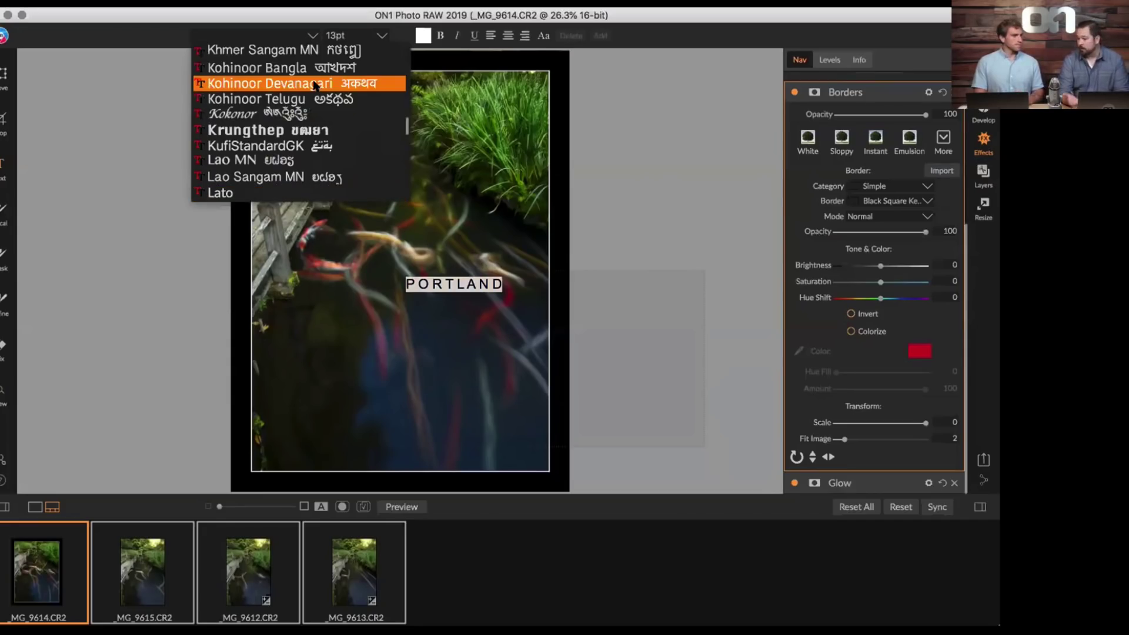
pyautogui.scroll(-2, 315, 86)
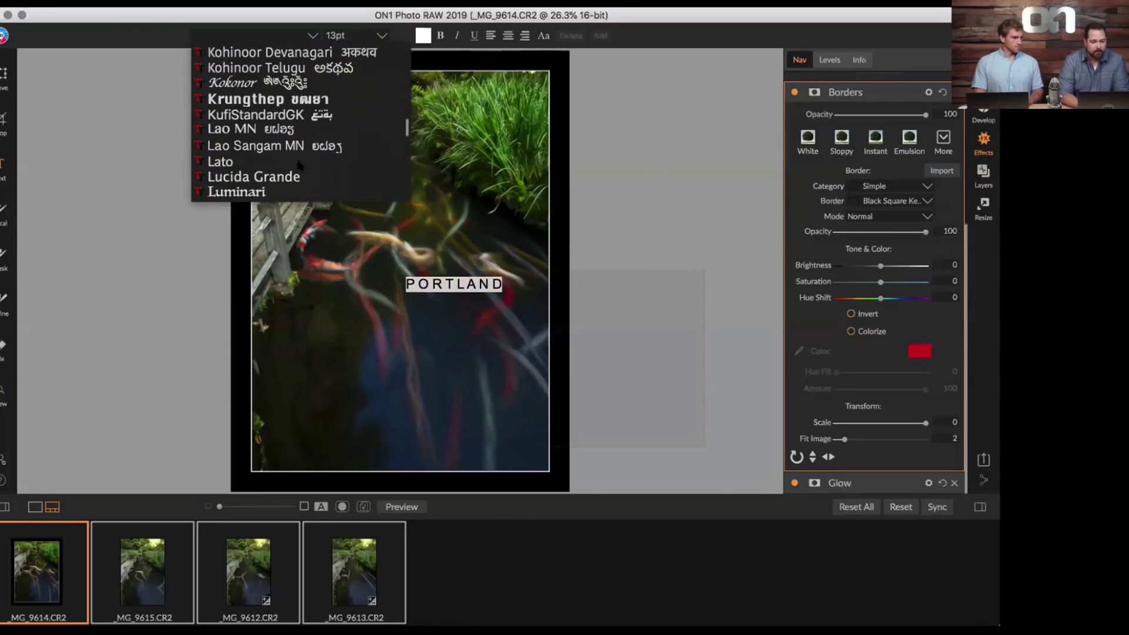
pyautogui.click(302, 162)
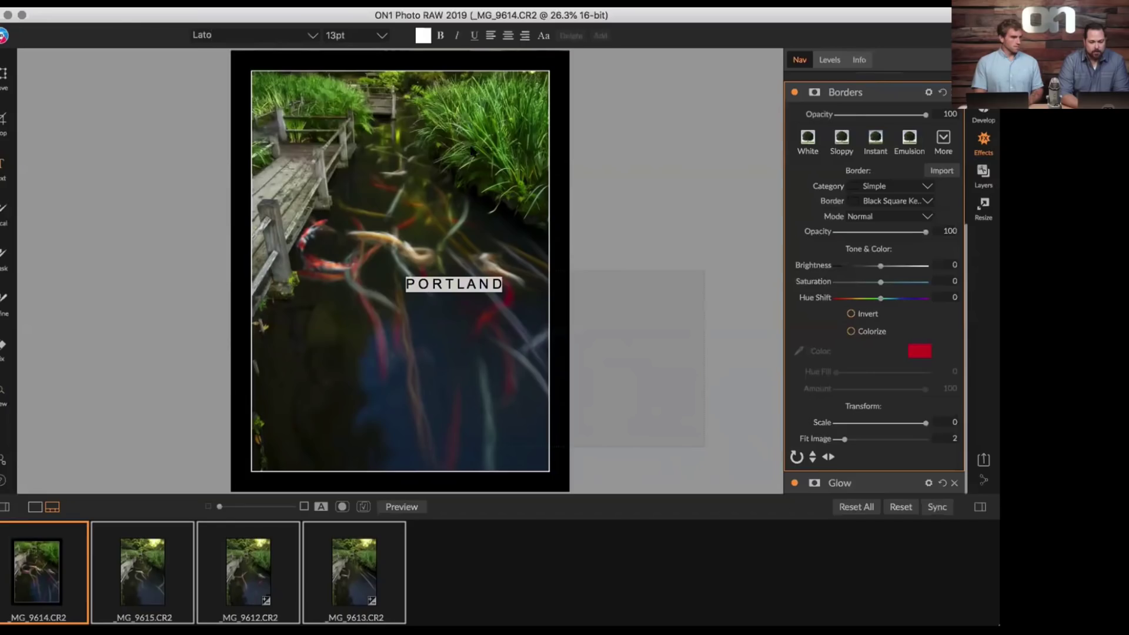
pyautogui.click(439, 36)
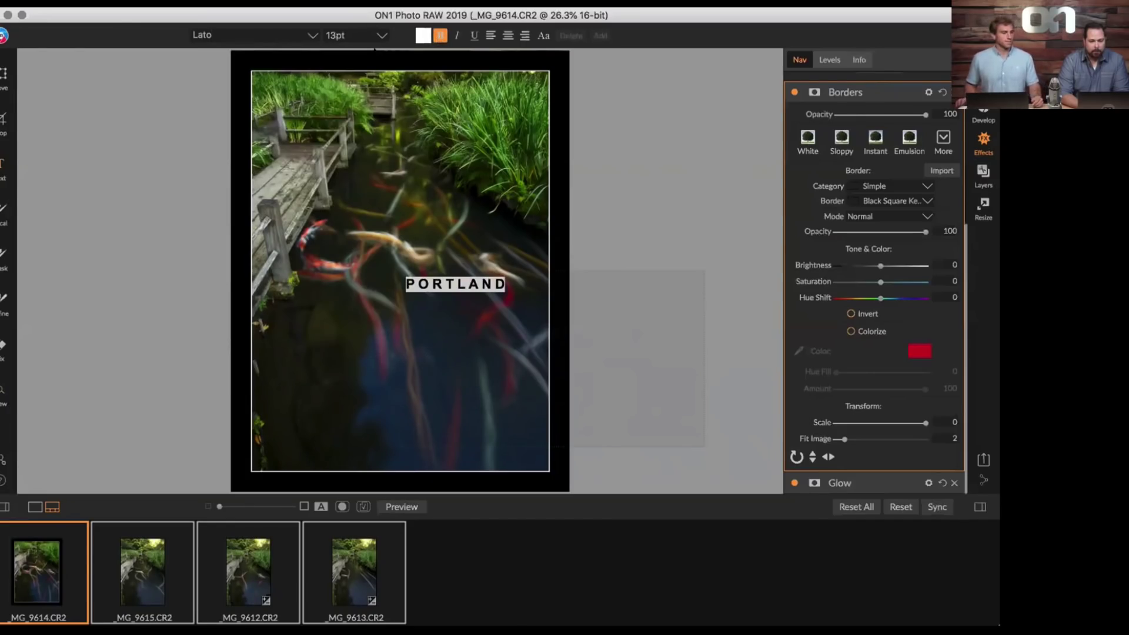
pyautogui.click(378, 37)
pyautogui.scroll(-4, 374, 94)
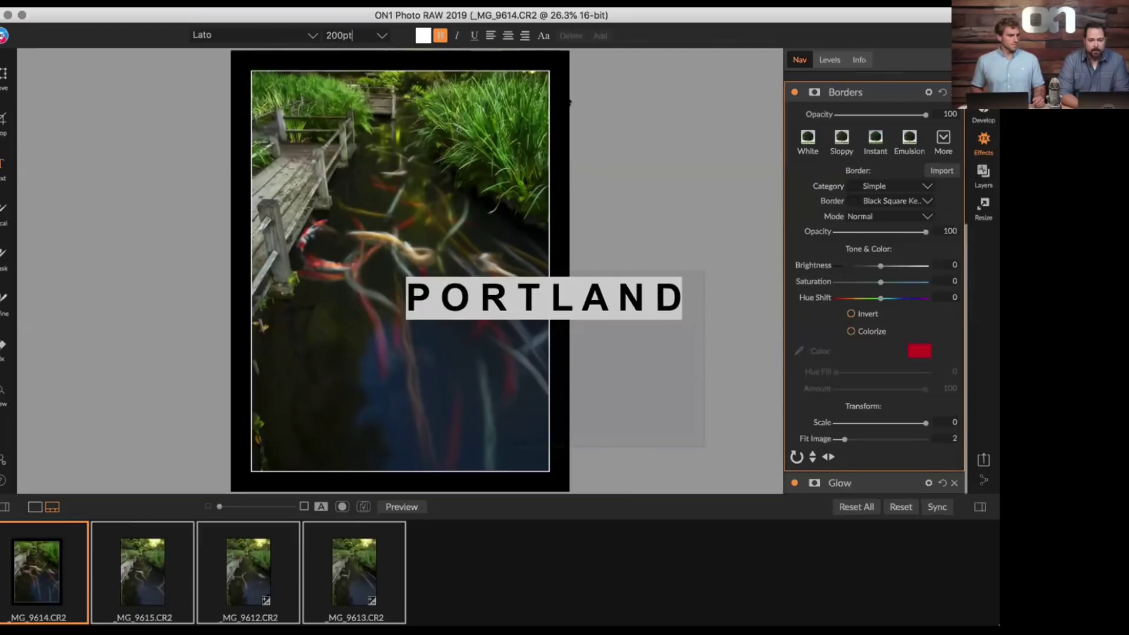
# Make the PORTLAND text semi-transparent grey and place it along the photo's lower edge, just inside the border keyline.
pyautogui.click(543, 35)
pyautogui.moveTo(556, 62); pyautogui.dragTo(555, 64)
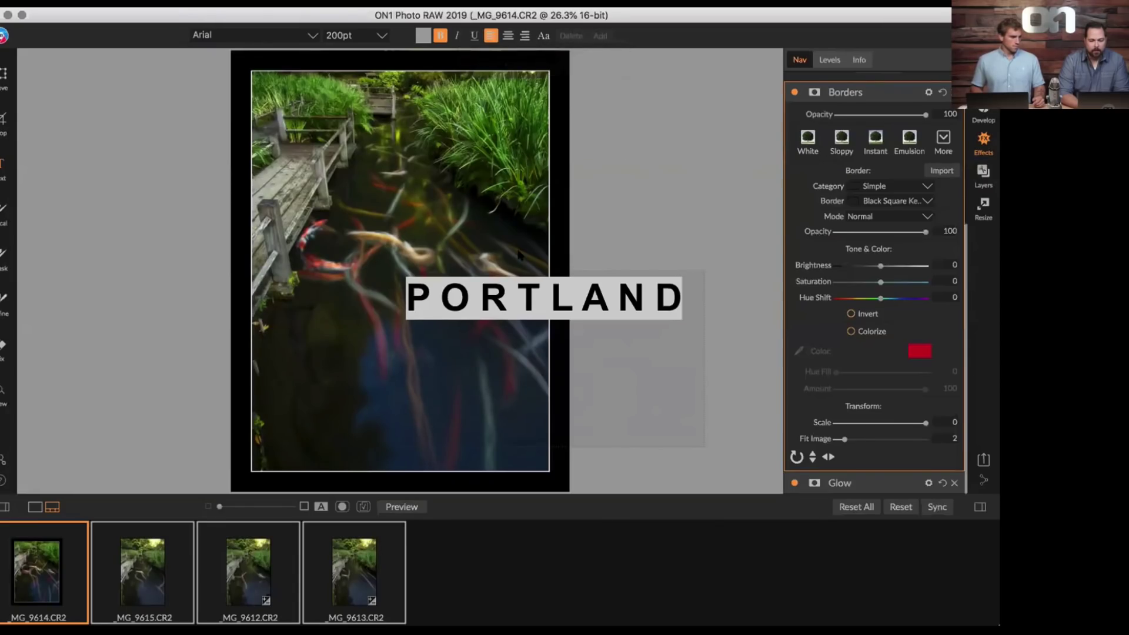
pyautogui.click(521, 287)
pyautogui.moveTo(483, 299); pyautogui.dragTo(348, 446)
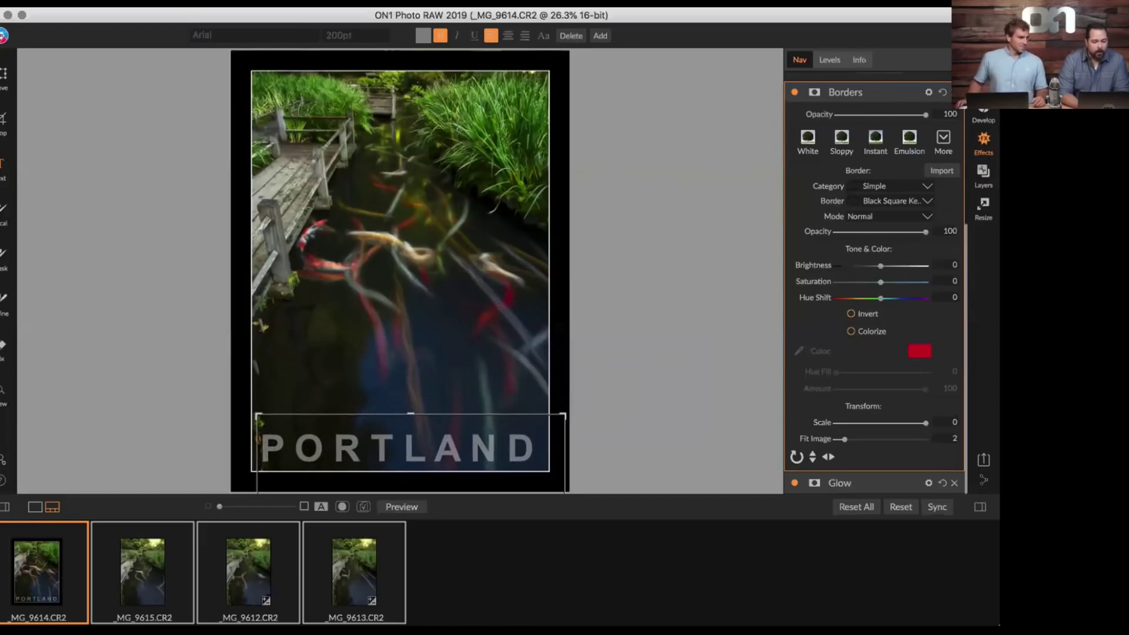
pyautogui.click(2, 389)
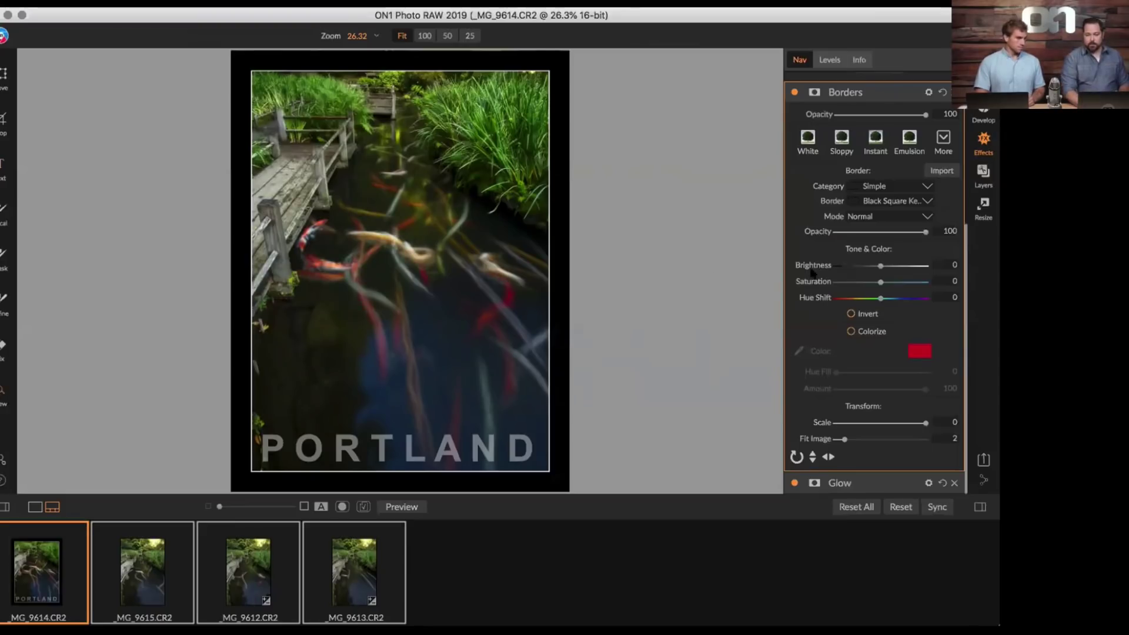
pyautogui.scroll(5, 812, 272)
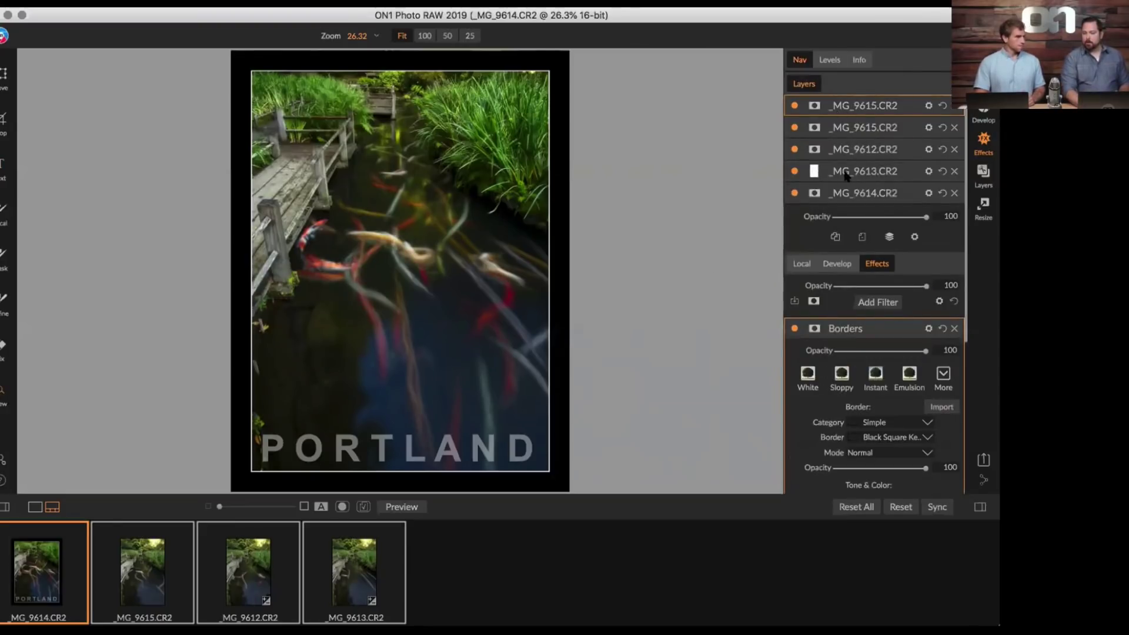
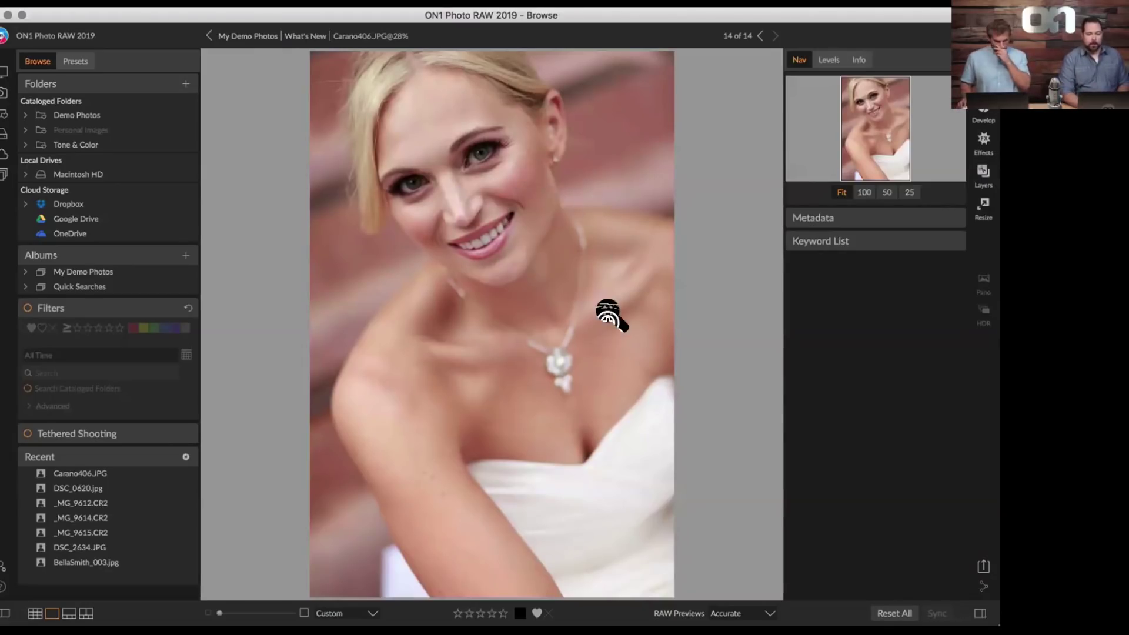
# Open the bride photo Carano406.JPG in Develop and enable the Skin adjustments of the first Portrait layer.
pyautogui.click(983, 112)
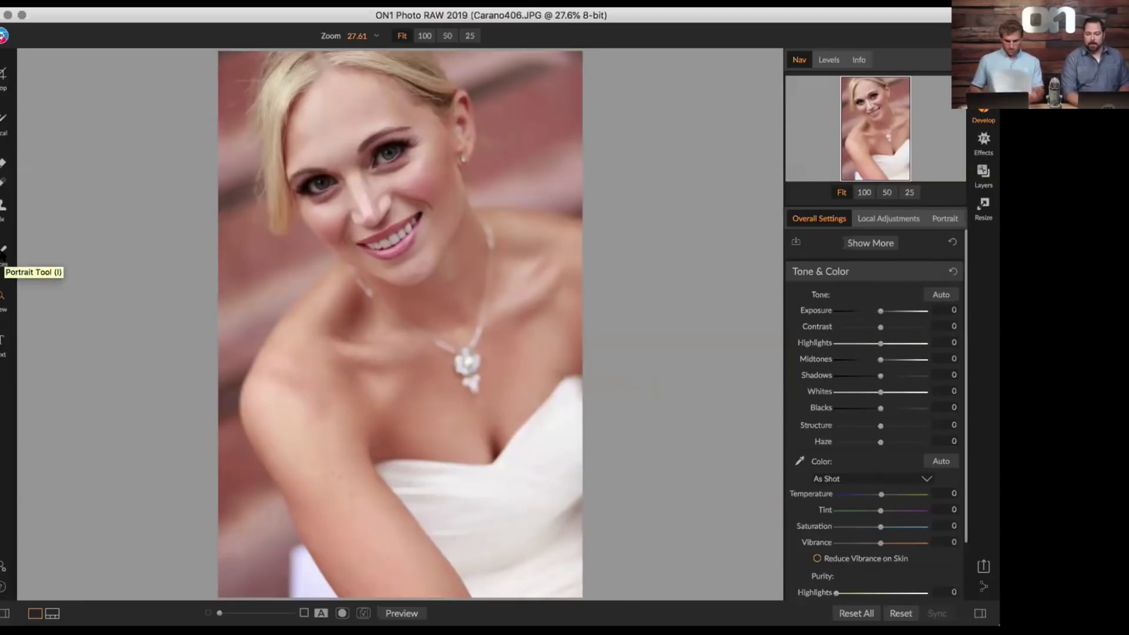
pyautogui.click(944, 219)
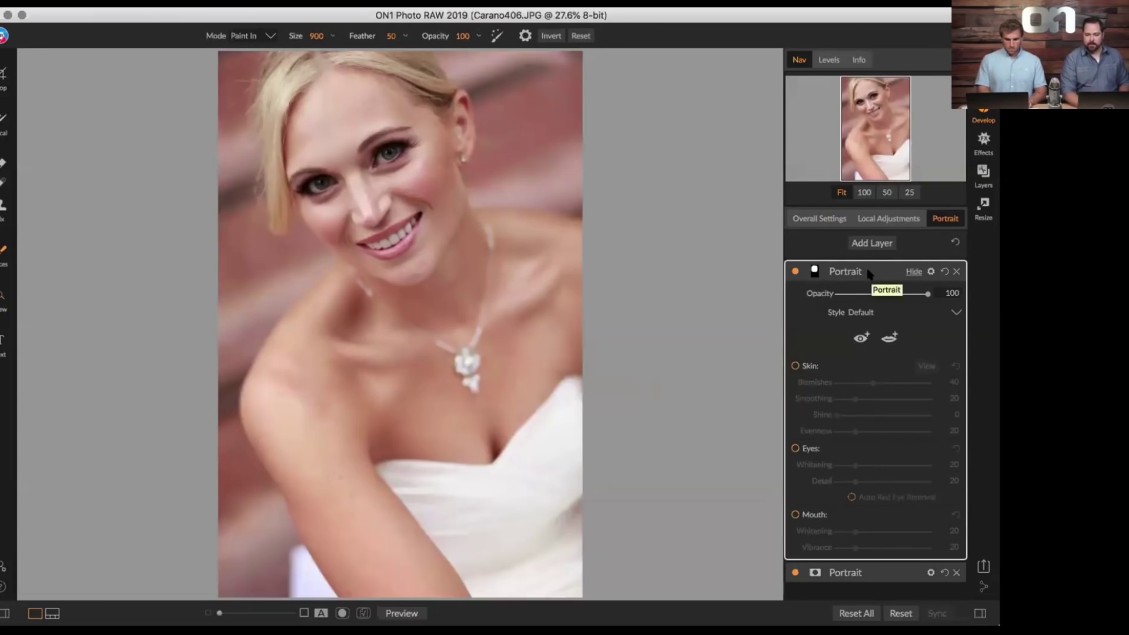
pyautogui.click(795, 365)
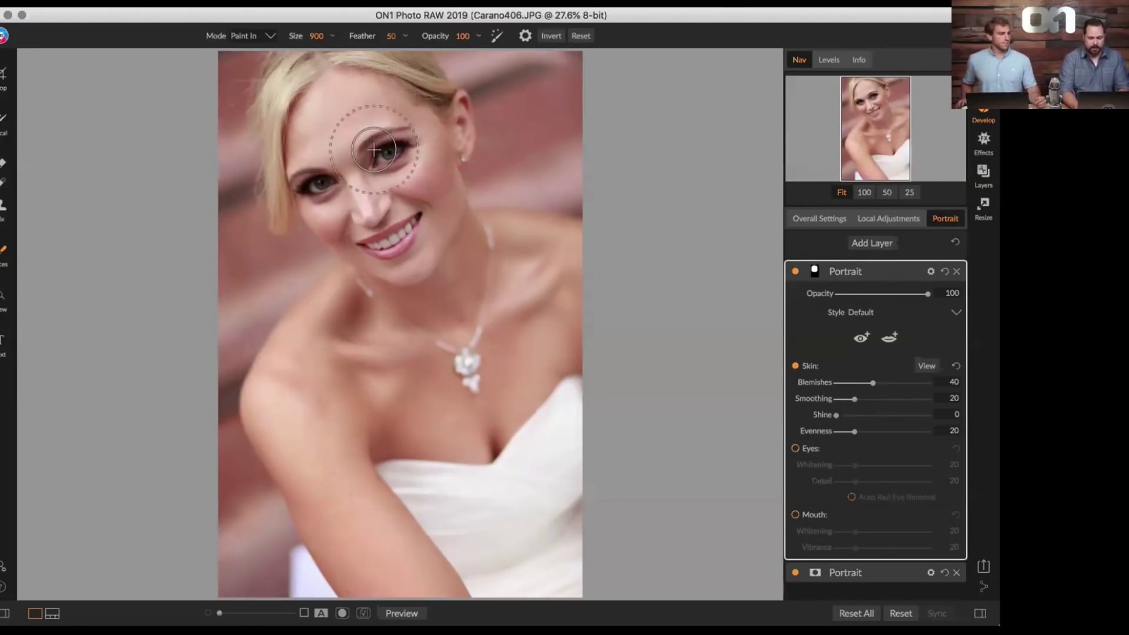
# Compare the face with skin retouching off and on, and set Blemishes to 80, Smoothing to 39 and Shine to 27.
pyautogui.press('super+equal')
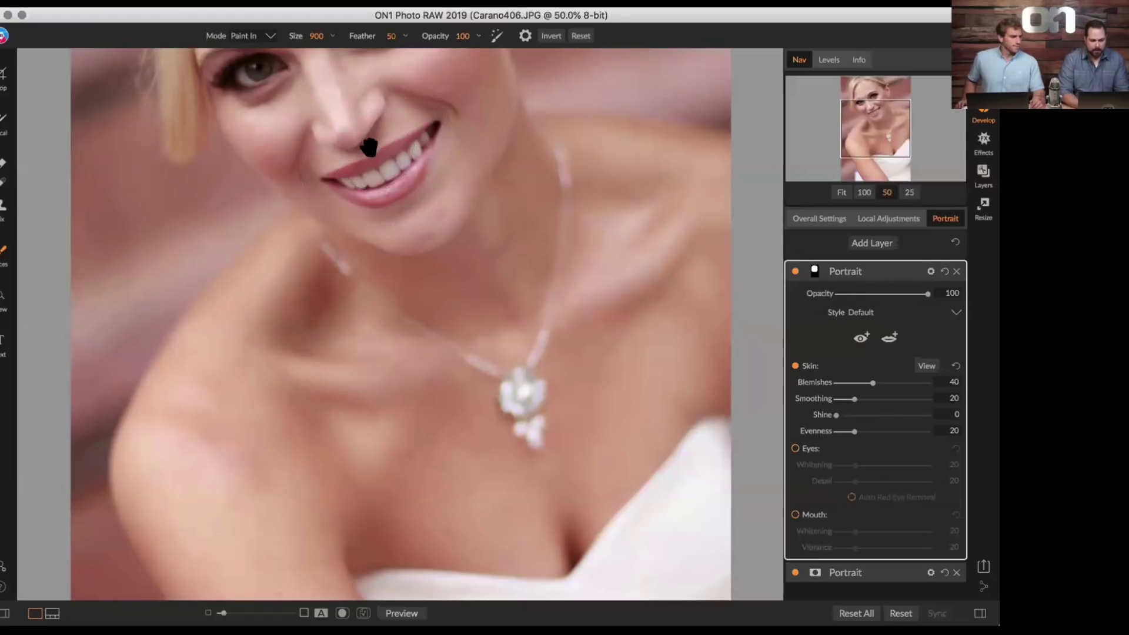
pyautogui.moveTo(390, 295); pyautogui.dragTo(390, 479)
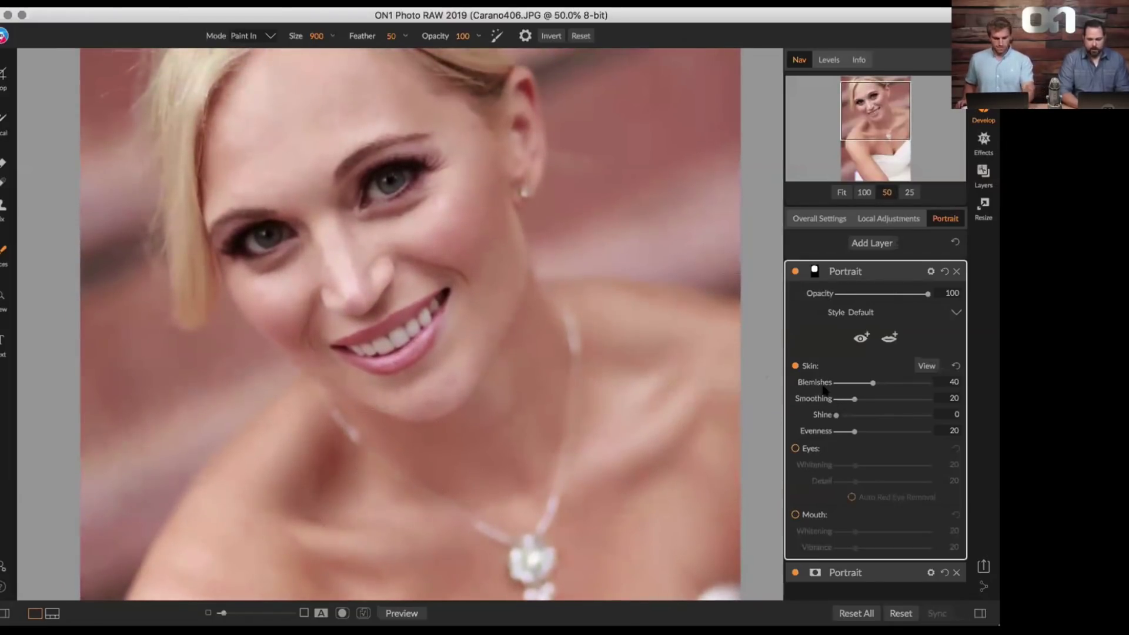
pyautogui.click(795, 366)
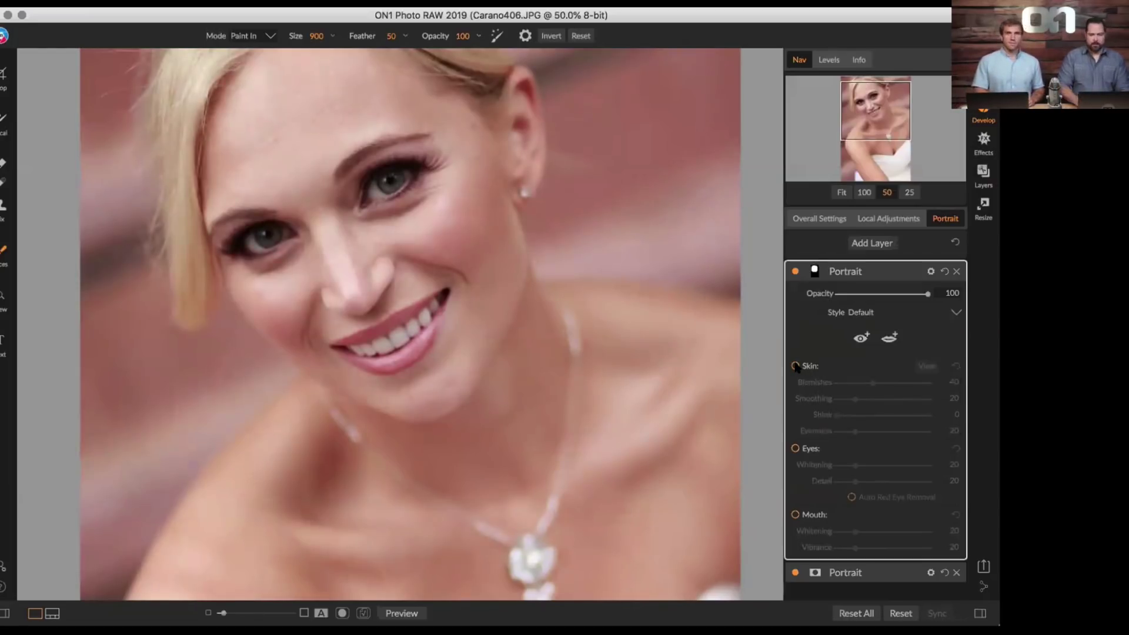
pyautogui.click(795, 366)
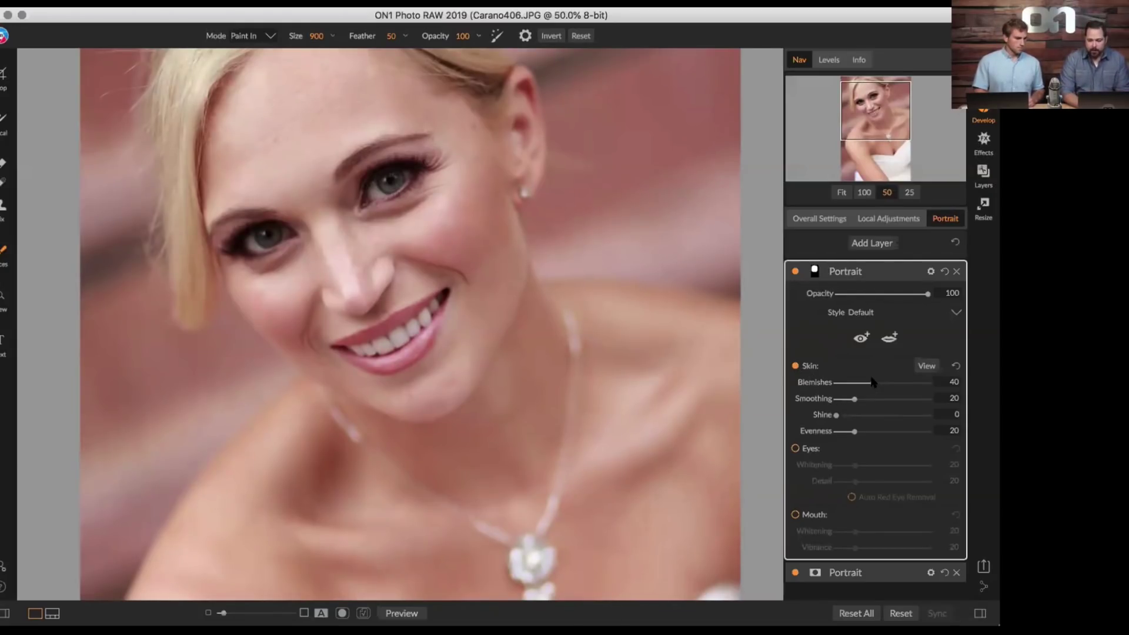
pyautogui.moveTo(873, 381); pyautogui.dragTo(909, 383)
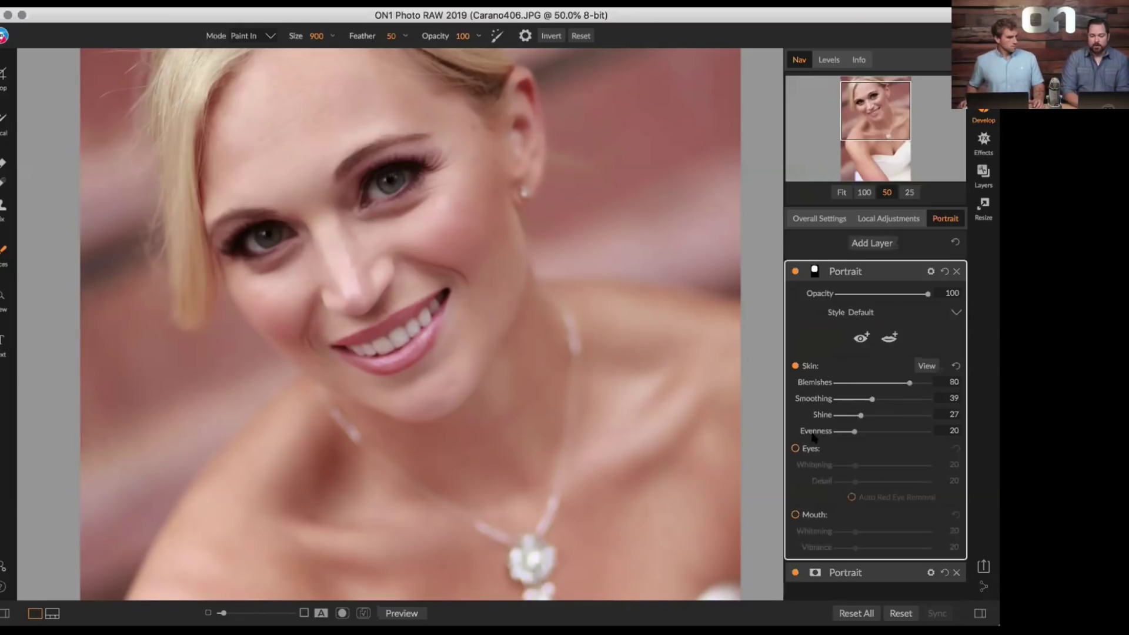
# Enable Eyes retouching, mark and fit the outlines of both eyes, and set Whitening to 56 and Detail to 27.
pyautogui.click(795, 448)
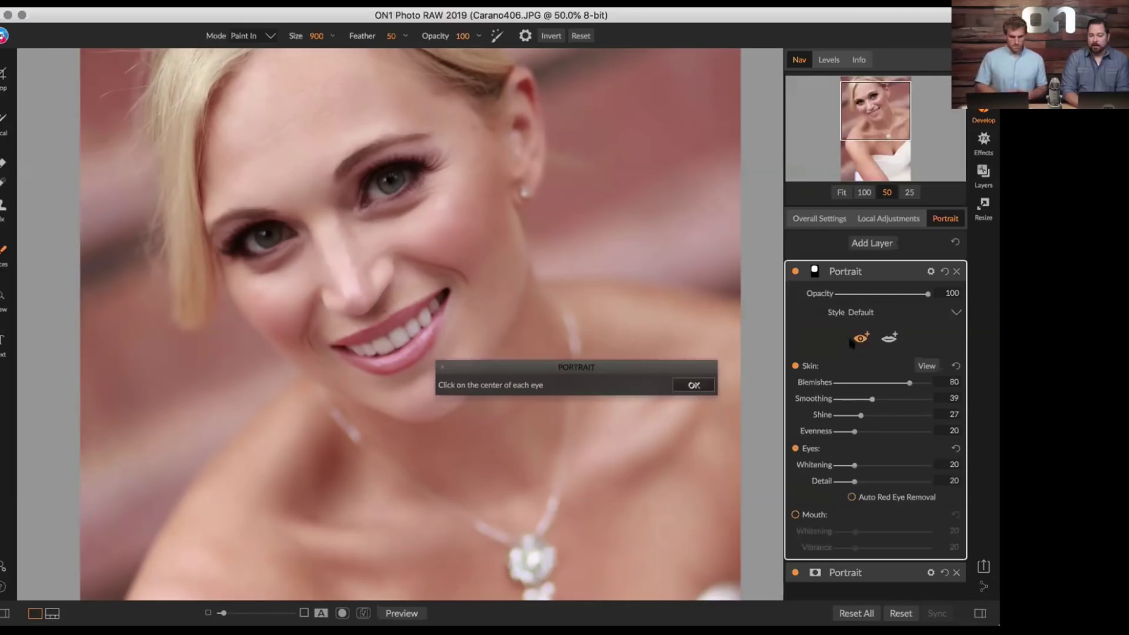
pyautogui.click(269, 236)
pyautogui.click(390, 179)
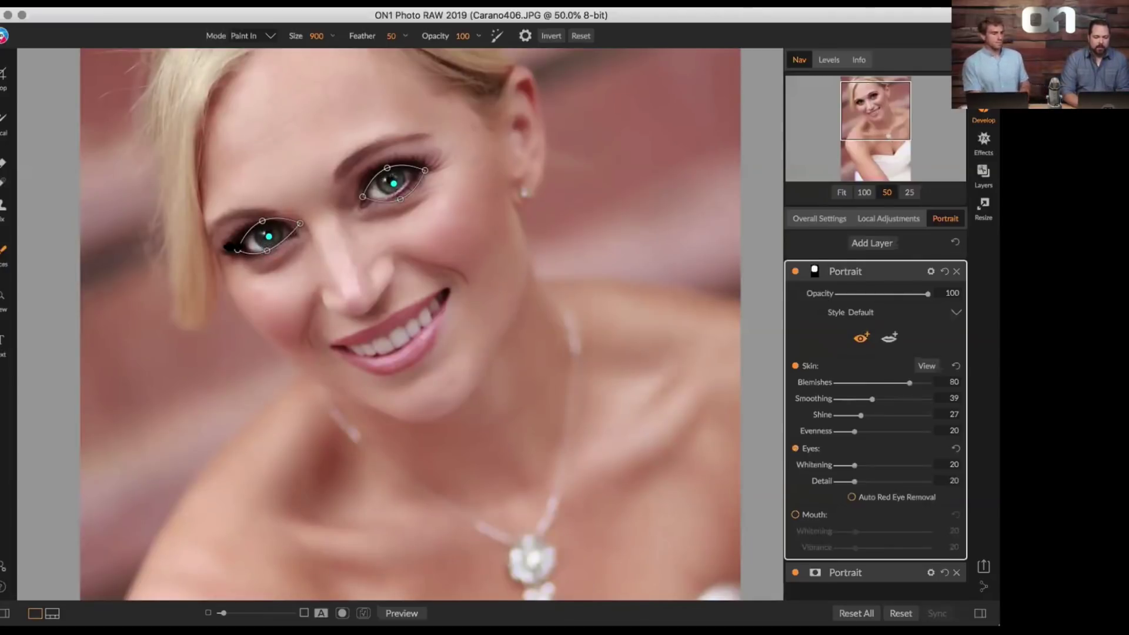
pyautogui.moveTo(237, 249); pyautogui.dragTo(241, 248)
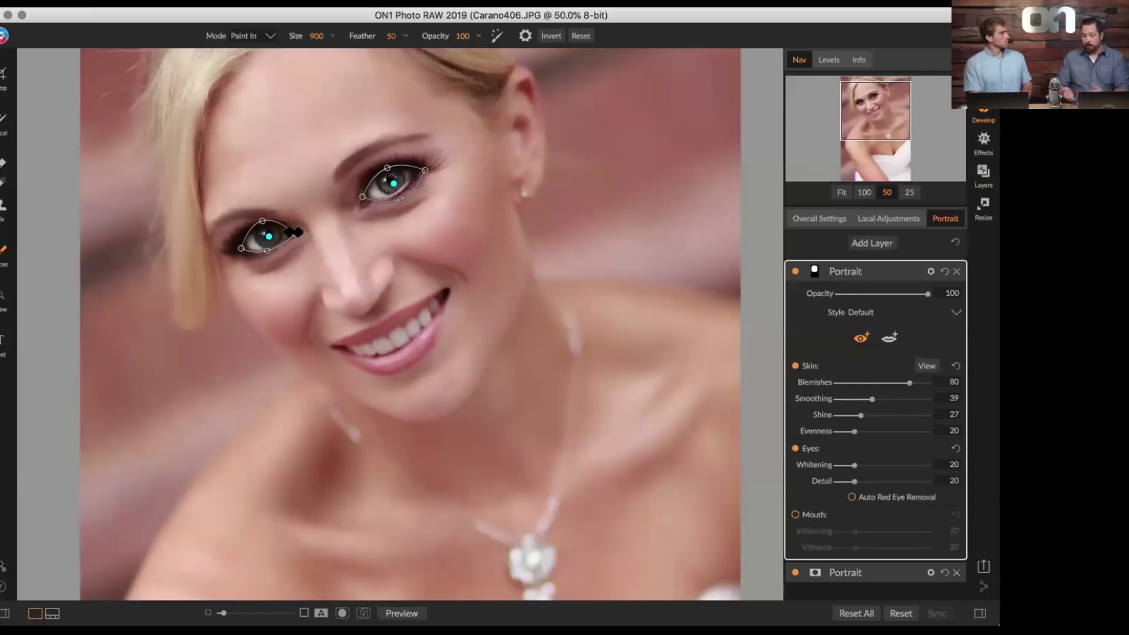
pyautogui.moveTo(388, 196); pyautogui.dragTo(389, 198)
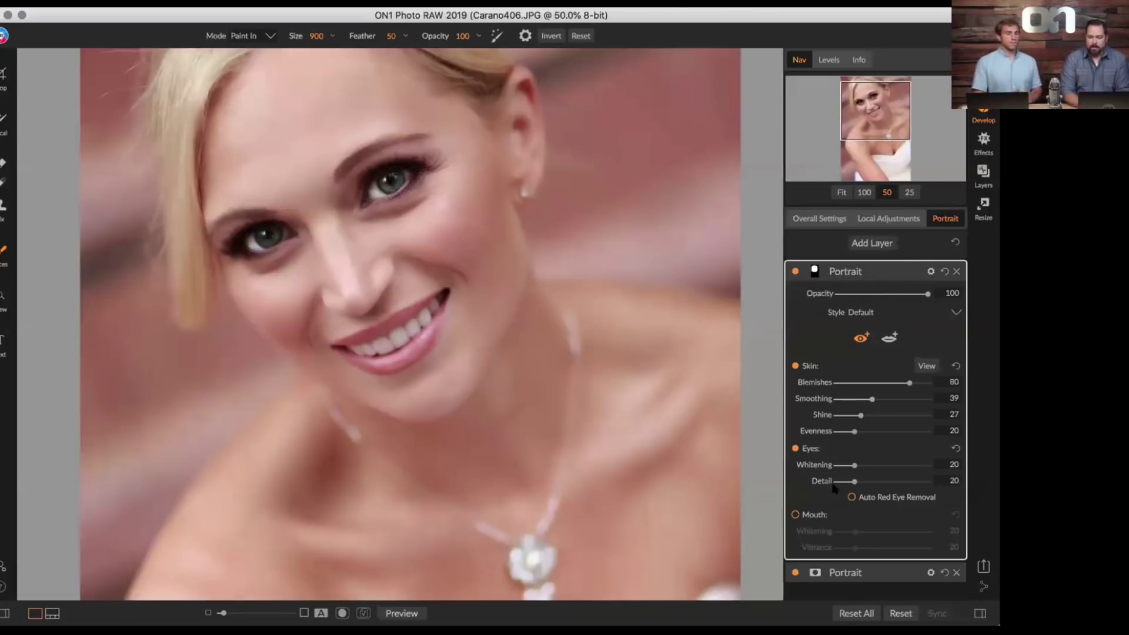
pyautogui.moveTo(854, 465)
pyautogui.mouseDown()
pyautogui.moveTo(887, 467)
pyautogui.moveTo(885, 481)
pyautogui.moveTo(840, 481)
pyautogui.moveTo(862, 483)
pyautogui.mouseUp()
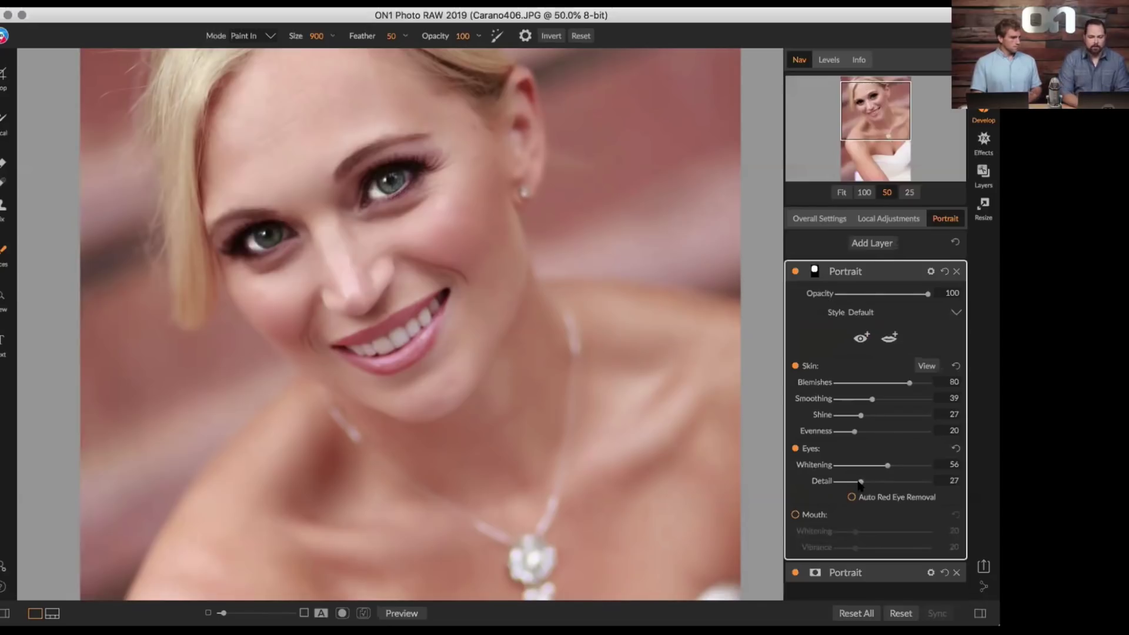
# Enable Mouth retouching, fit the outline to the lips and teeth, and set Whitening to 55 and Vibrance to 29.
pyautogui.click(795, 514)
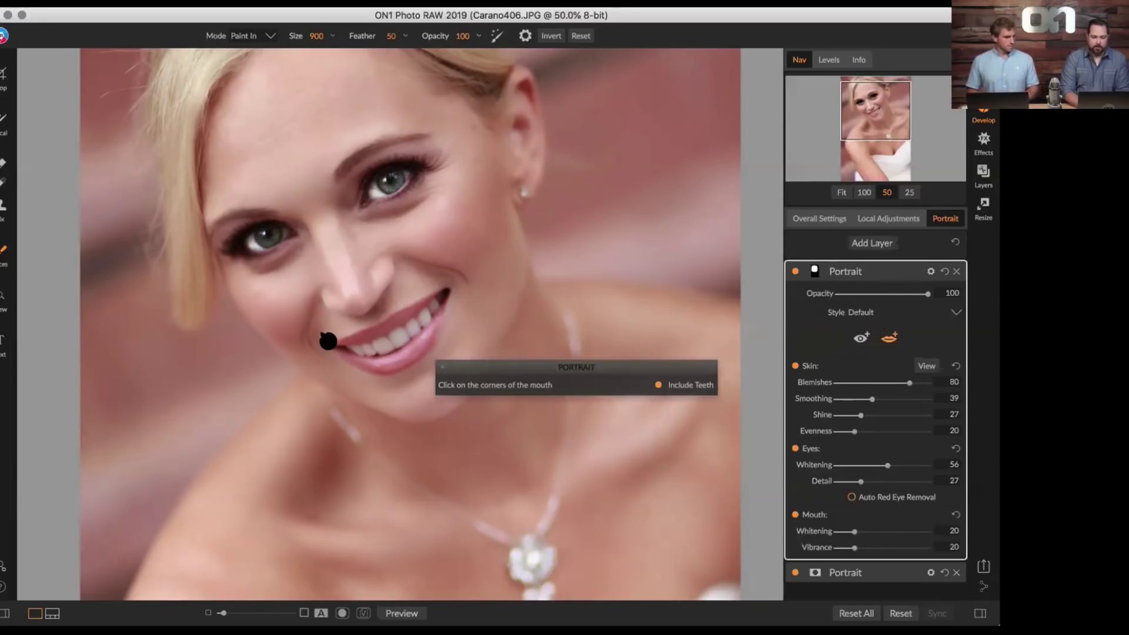
pyautogui.click(328, 352)
pyautogui.click(451, 287)
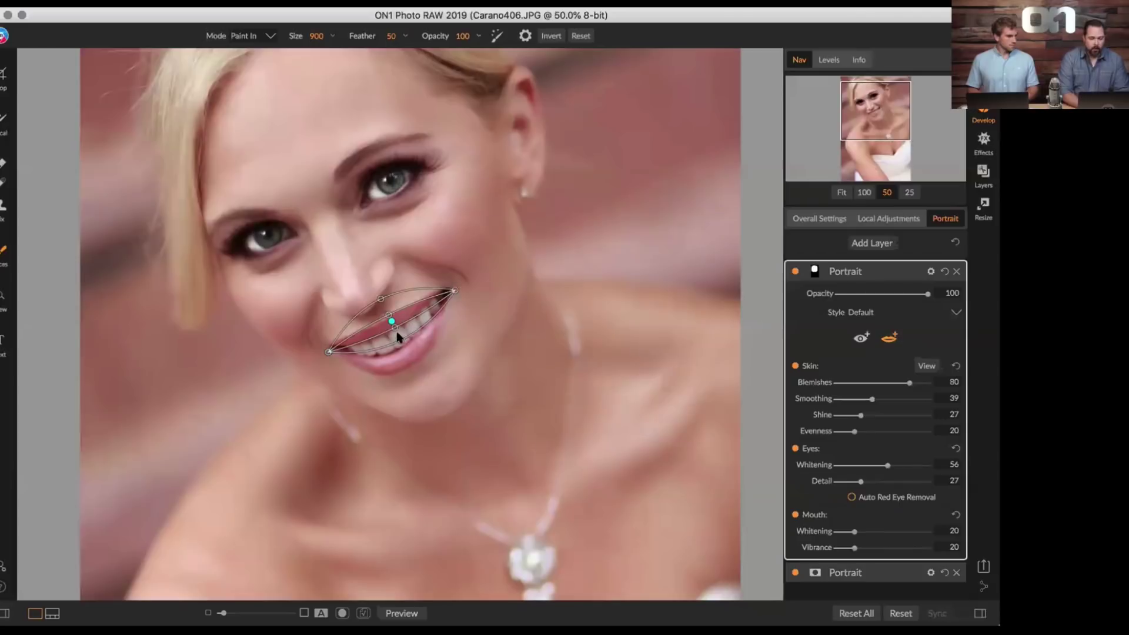
pyautogui.moveTo(395, 360); pyautogui.dragTo(395, 369)
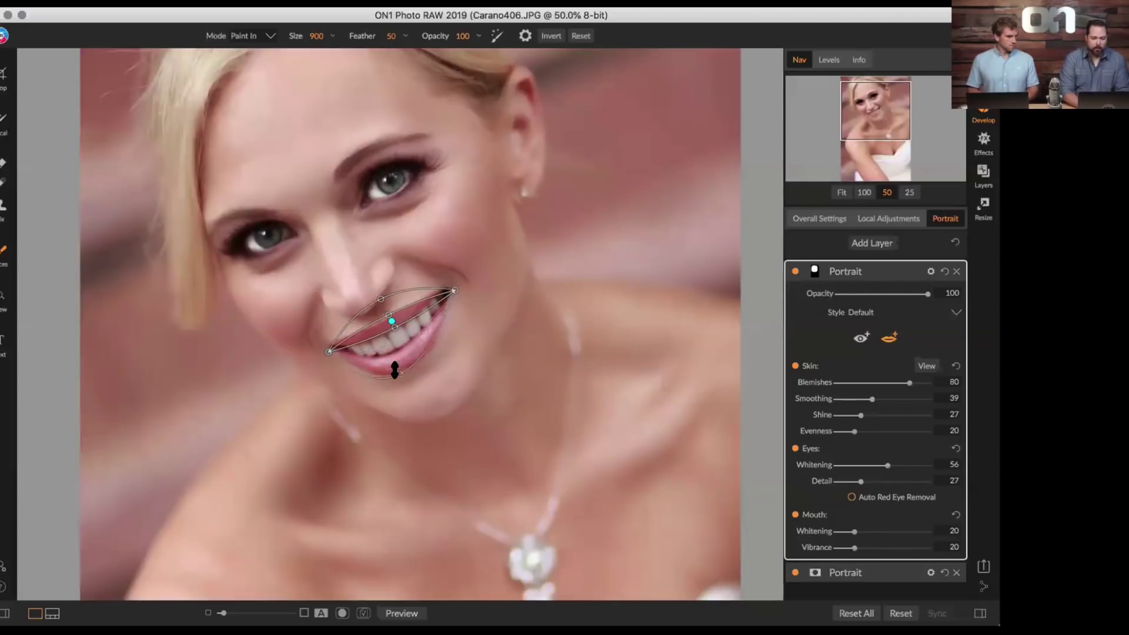
pyautogui.moveTo(395, 327); pyautogui.dragTo(392, 345)
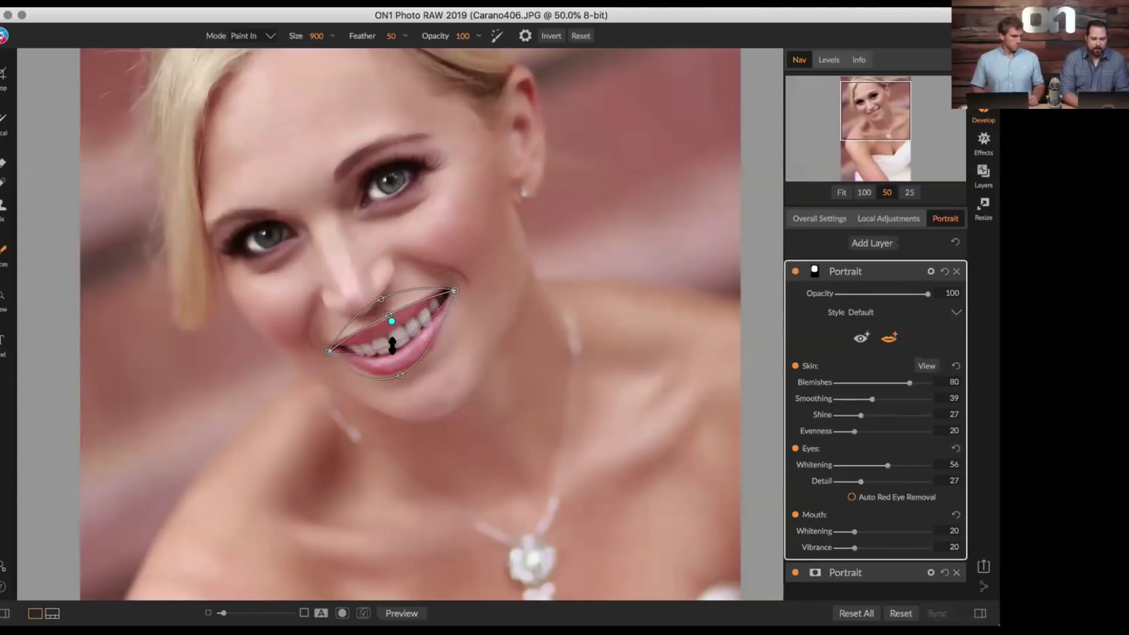
pyautogui.moveTo(386, 321); pyautogui.dragTo(391, 331)
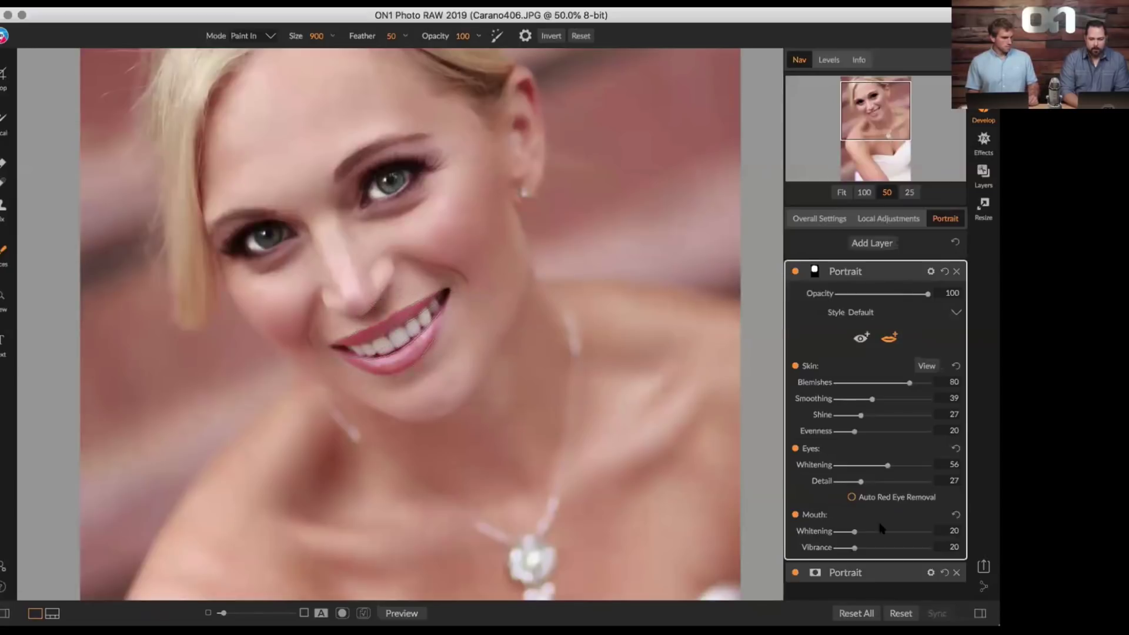
pyautogui.moveTo(853, 531)
pyautogui.mouseDown()
pyautogui.moveTo(886, 530)
pyautogui.moveTo(860, 547)
pyautogui.mouseUp()
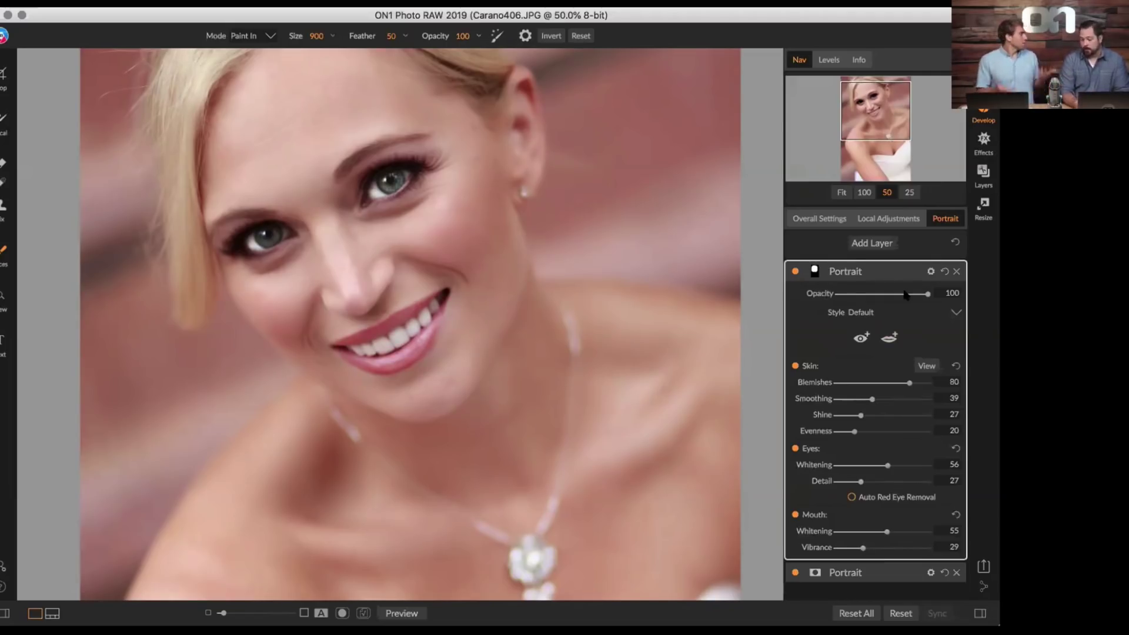
# Reduce the first Portrait layer's opacity to 65.
pyautogui.moveTo(927, 293)
pyautogui.mouseDown()
pyautogui.moveTo(858, 297)
pyautogui.moveTo(929, 293)
pyautogui.mouseUp()
pyautogui.click(947, 293)
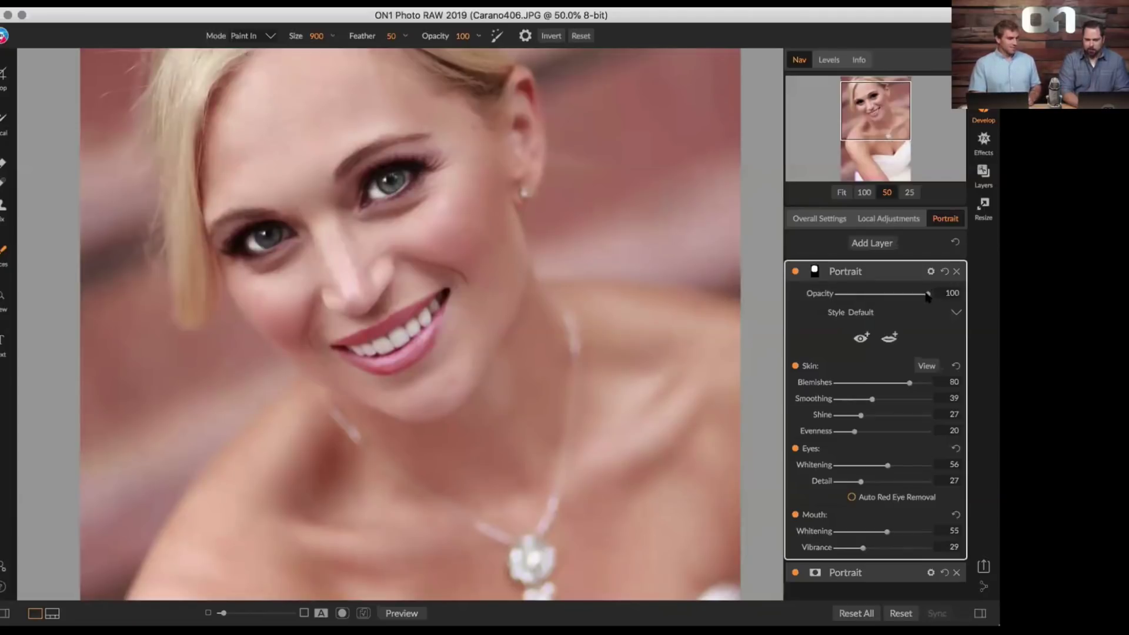
pyautogui.moveTo(926, 297); pyautogui.dragTo(896, 300)
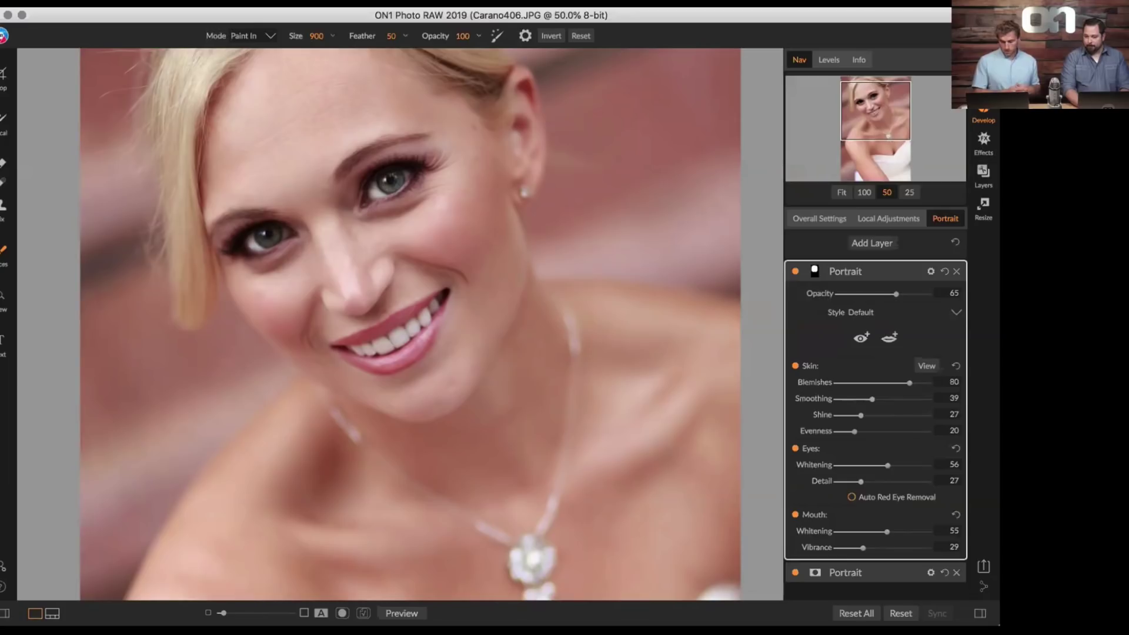
# Return to Browse, look through the Keyword List, and search it for CAL.
pyautogui.press('super+1')
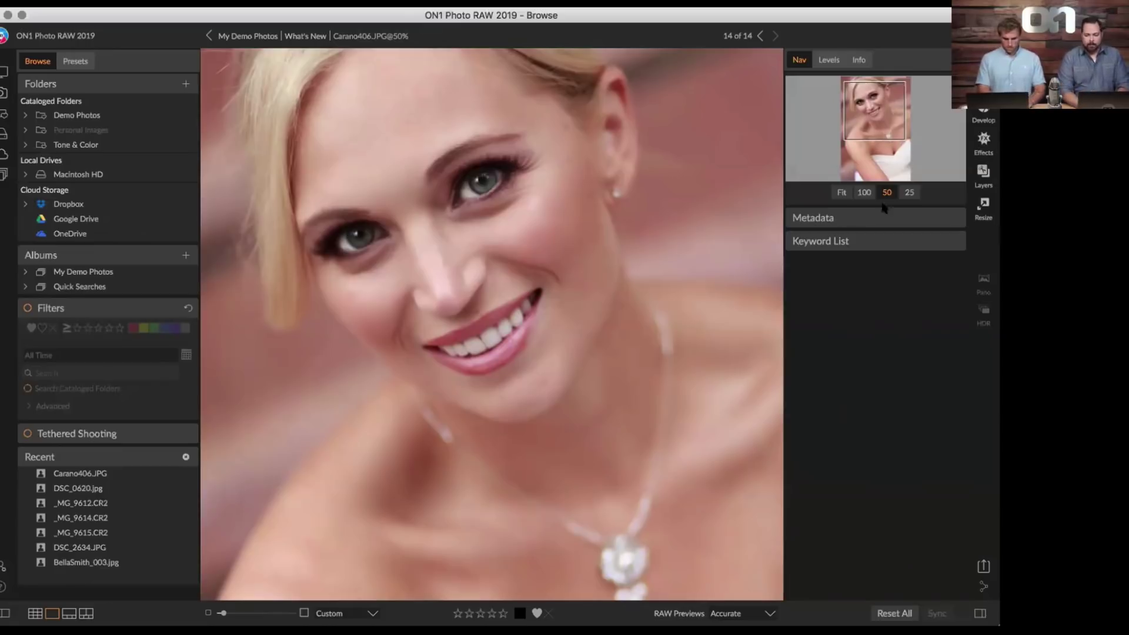
pyautogui.click(838, 243)
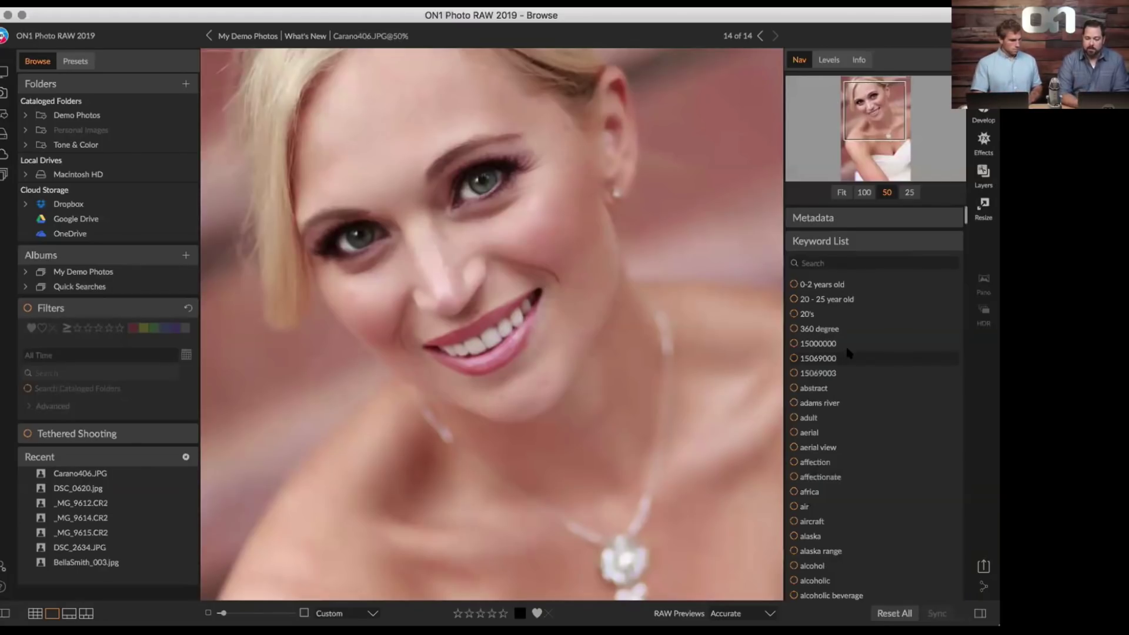
pyautogui.scroll(-20, 848, 351)
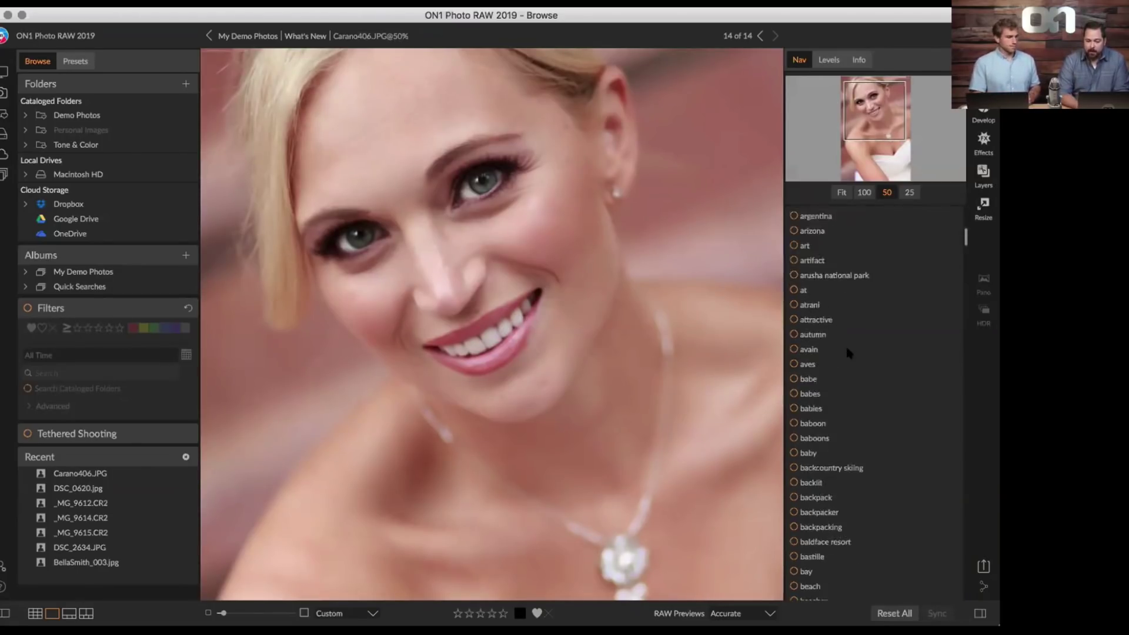
pyautogui.scroll(20, 847, 351)
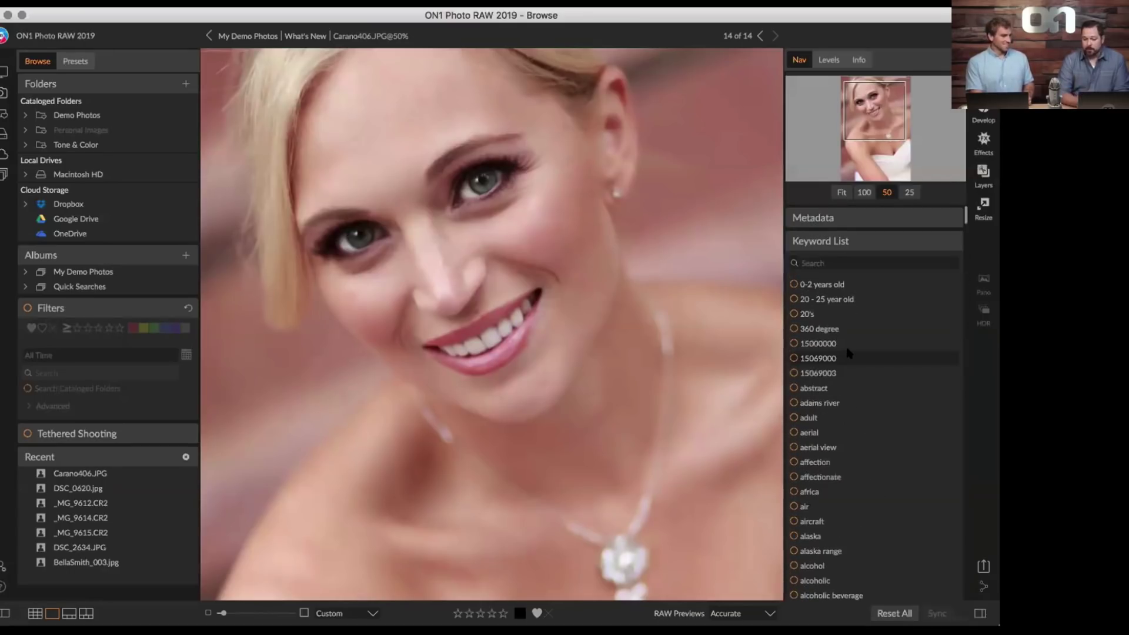
pyautogui.click(833, 254)
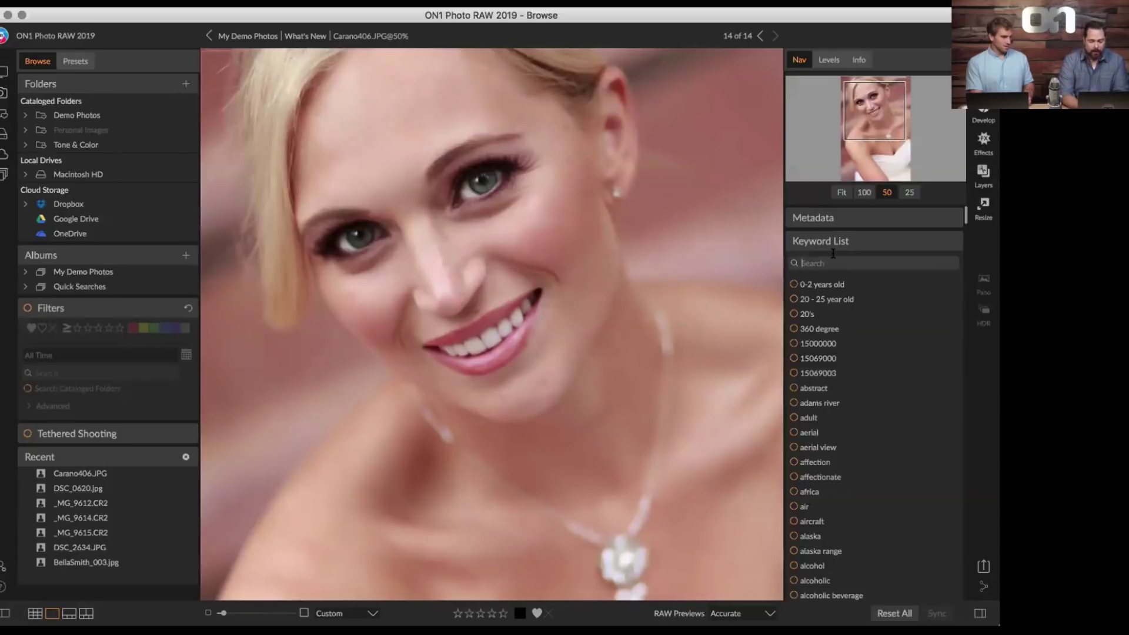
pyautogui.write('CAL')
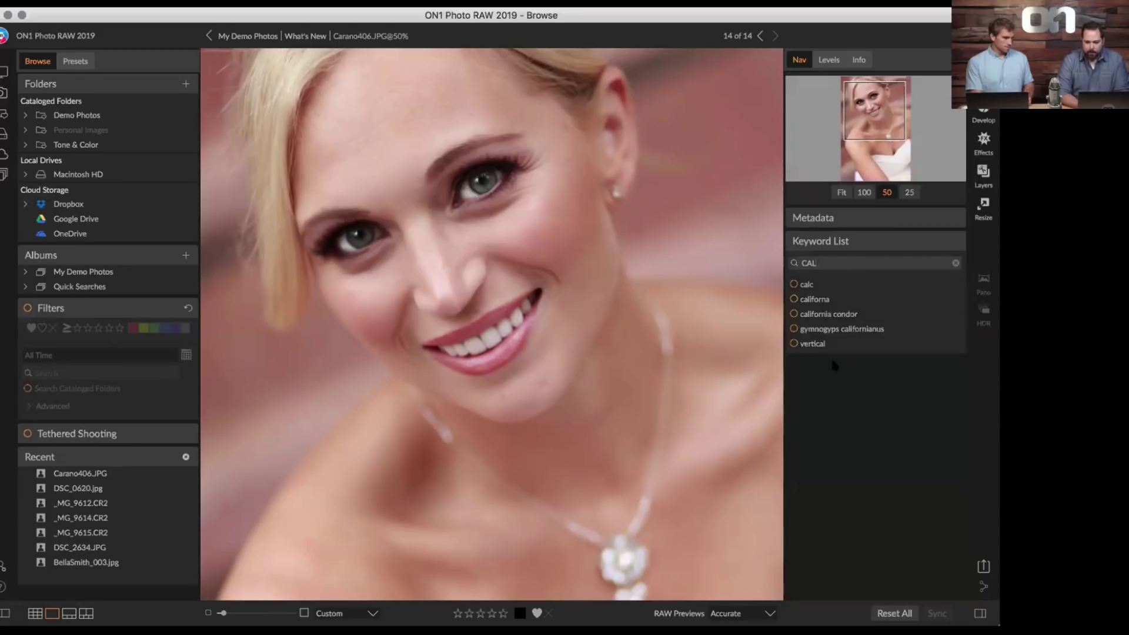
# Correct the misspelled keyword "californa" to "california" on all photos.
pyautogui.click(828, 304)
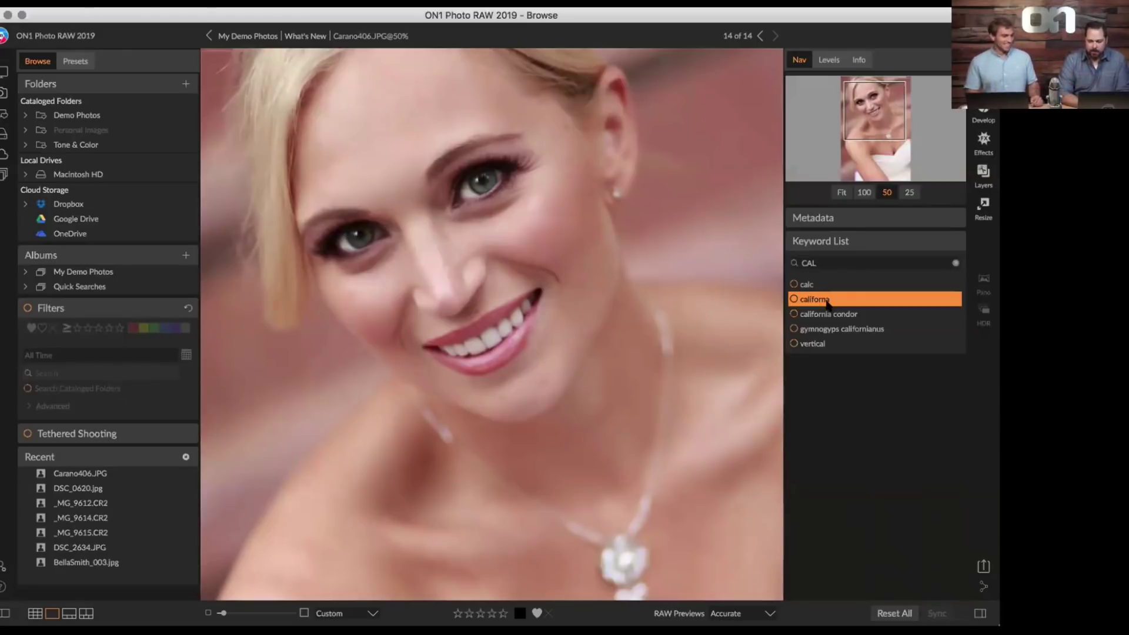
pyautogui.rightClick(828, 304)
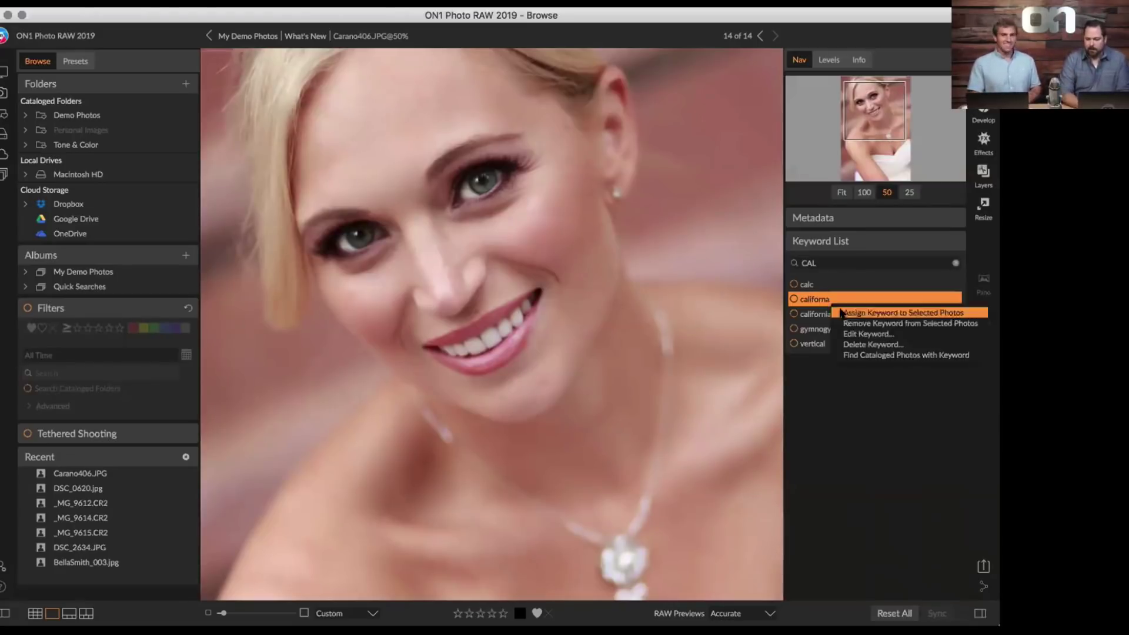
pyautogui.click(847, 334)
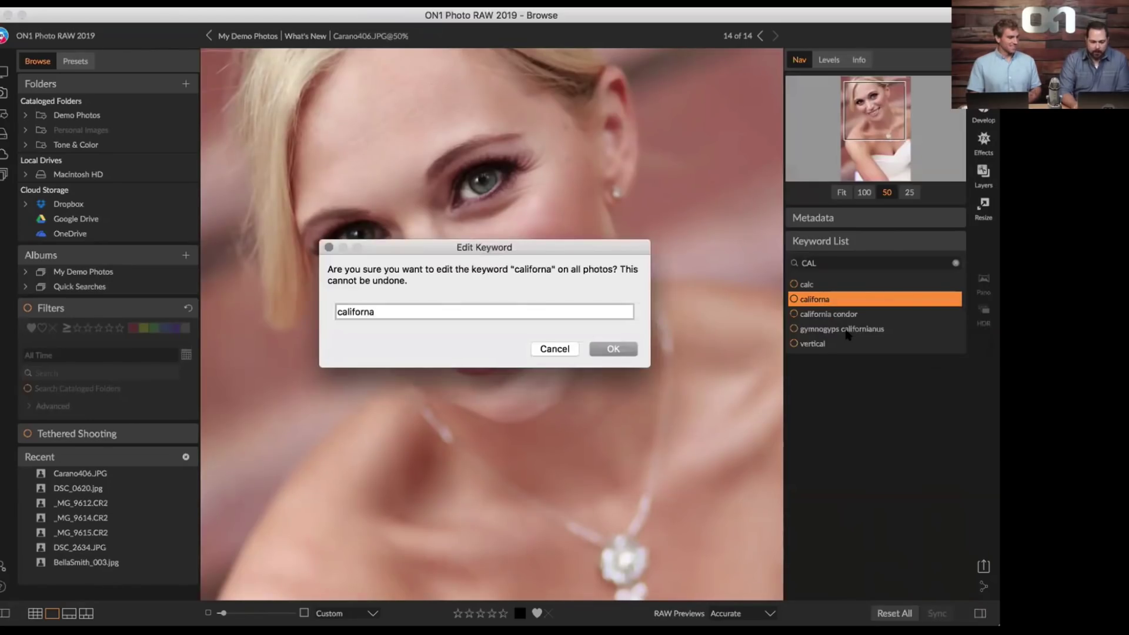
pyautogui.press('BackSpace')
pyautogui.write('ia')
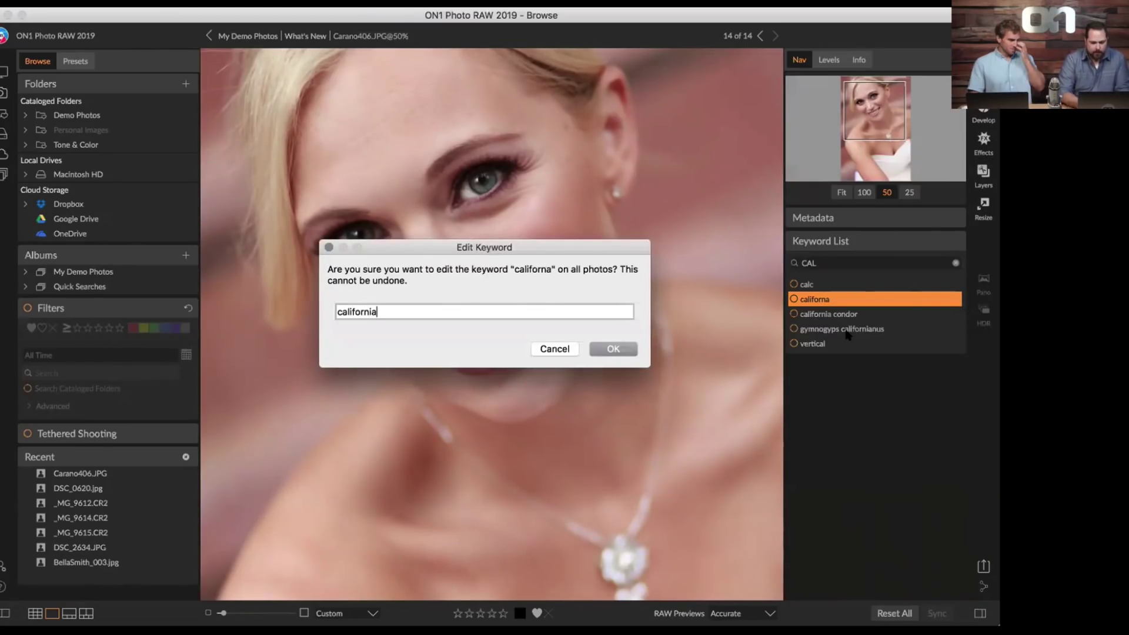
pyautogui.click(607, 346)
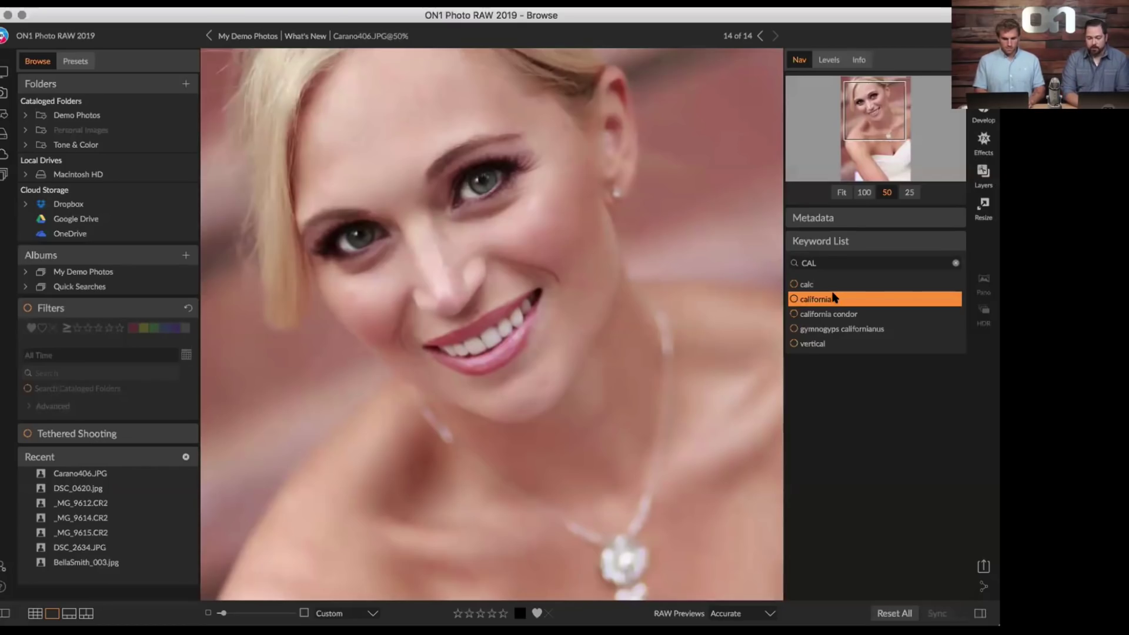
# Show the album as a thumbnail grid and assign the california keyword to Carano406.JPG.
pyautogui.press('g')
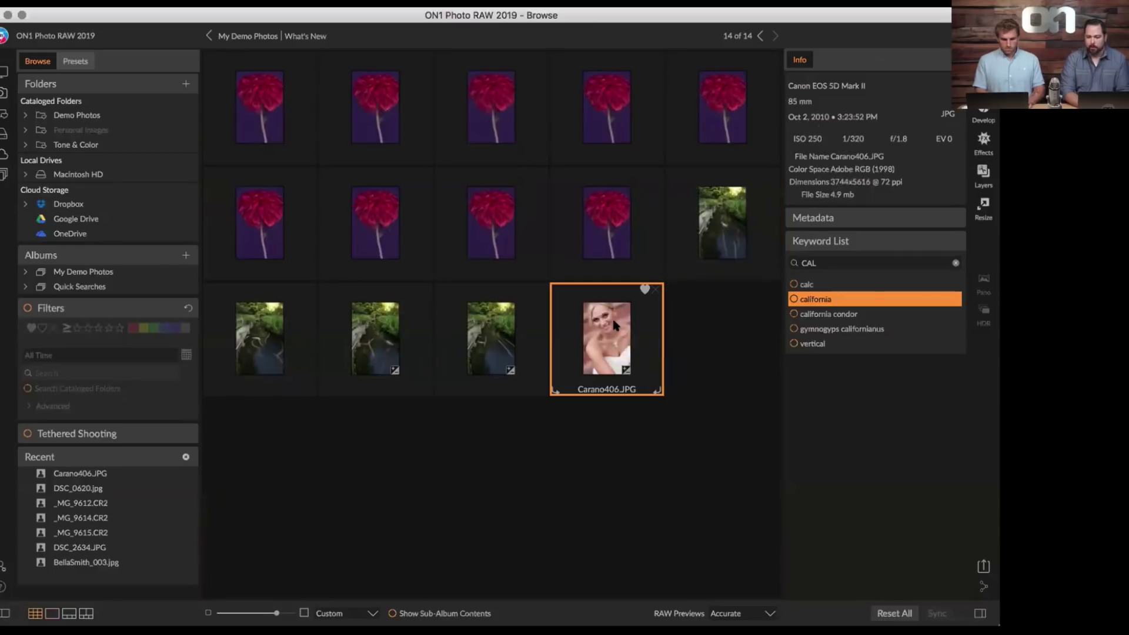
pyautogui.press('Return')
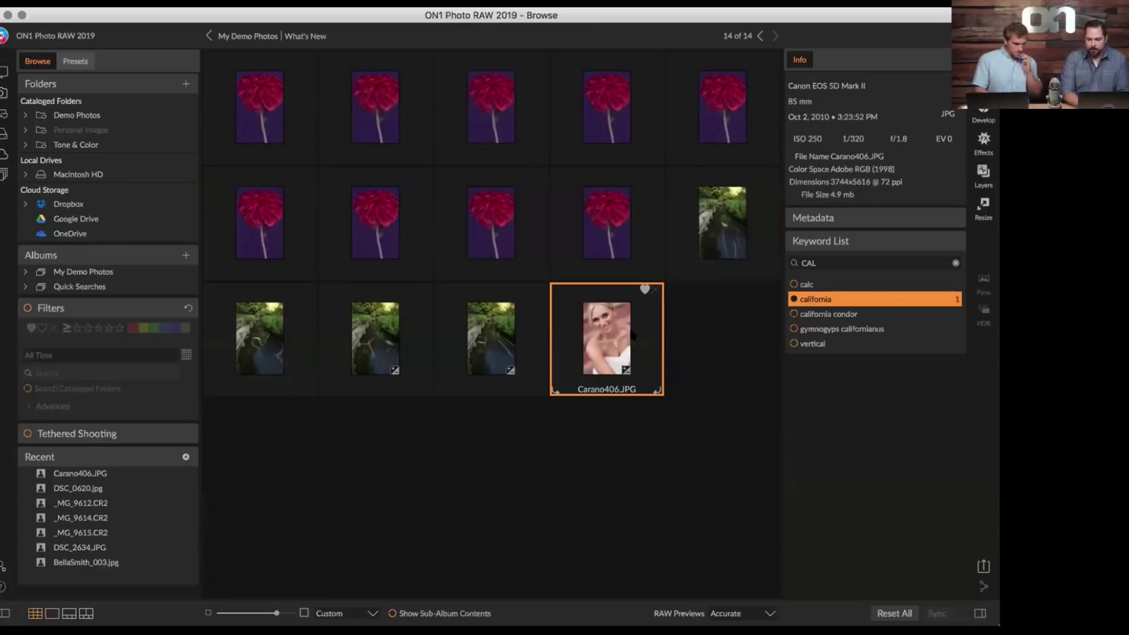